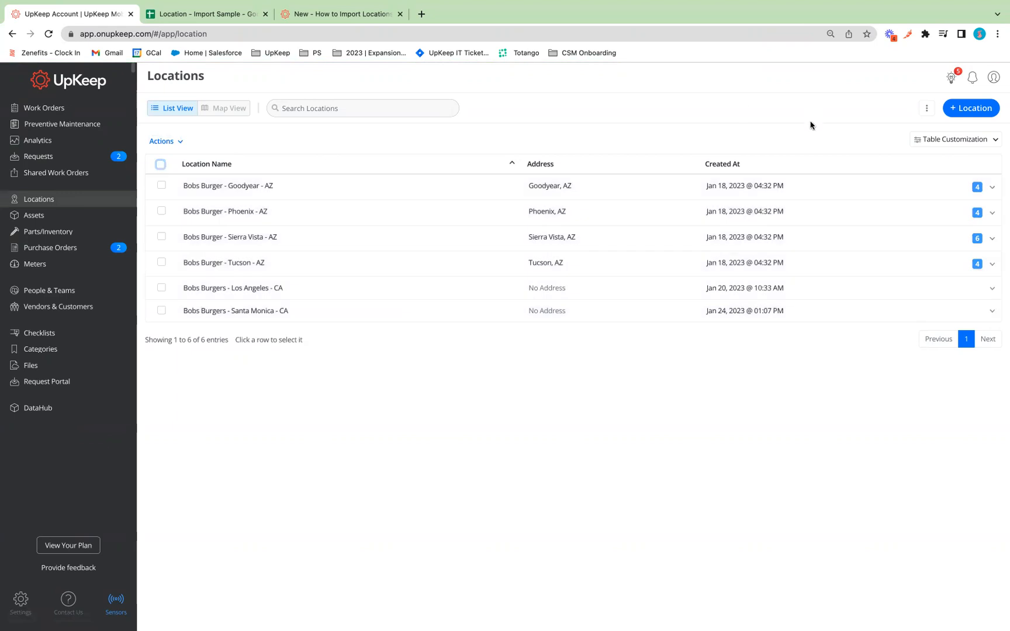
Switch to Map View and back, check Table Customization, then expand Bobs Burger - Goodyear - AZ.
click(229, 115)
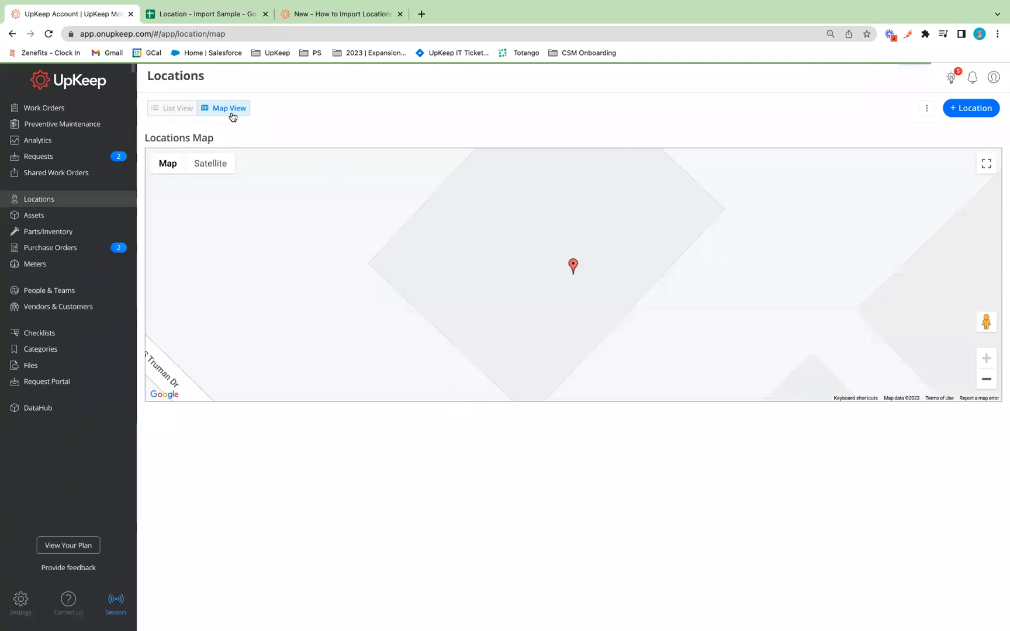
click(170, 109)
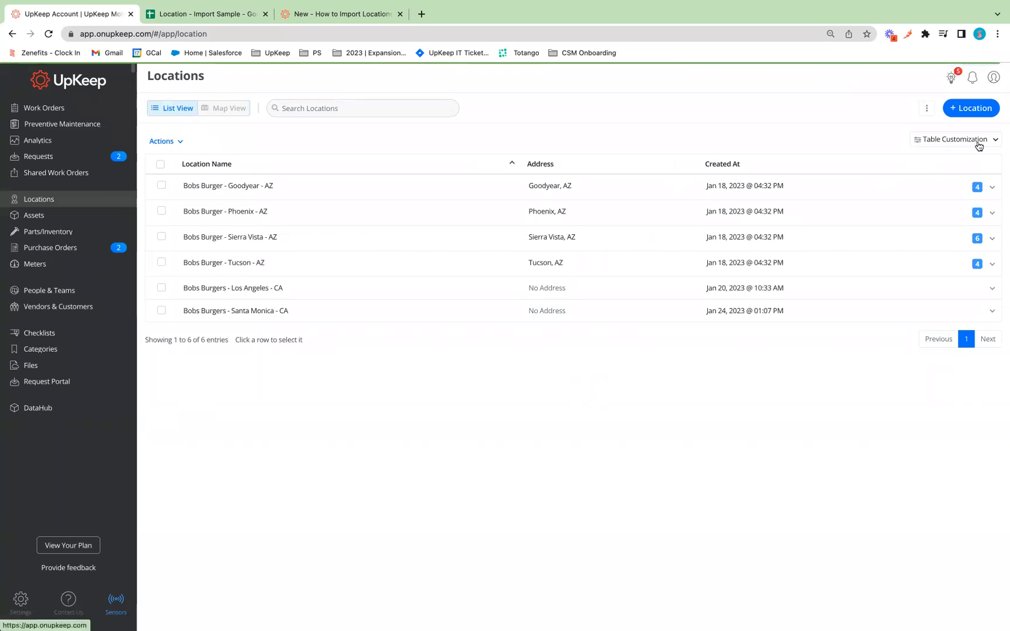
click(977, 144)
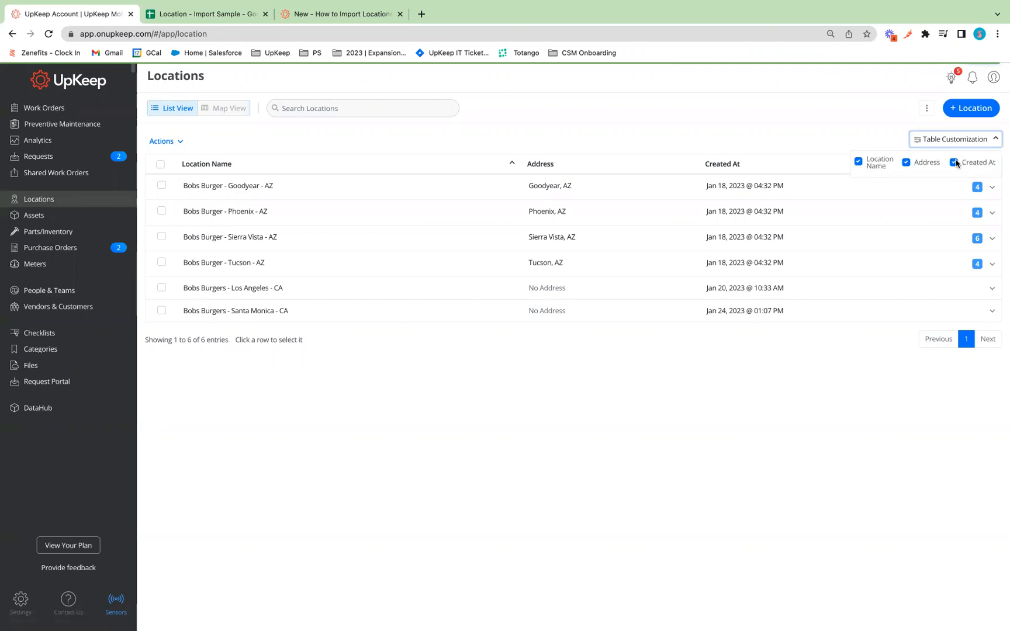
click(914, 438)
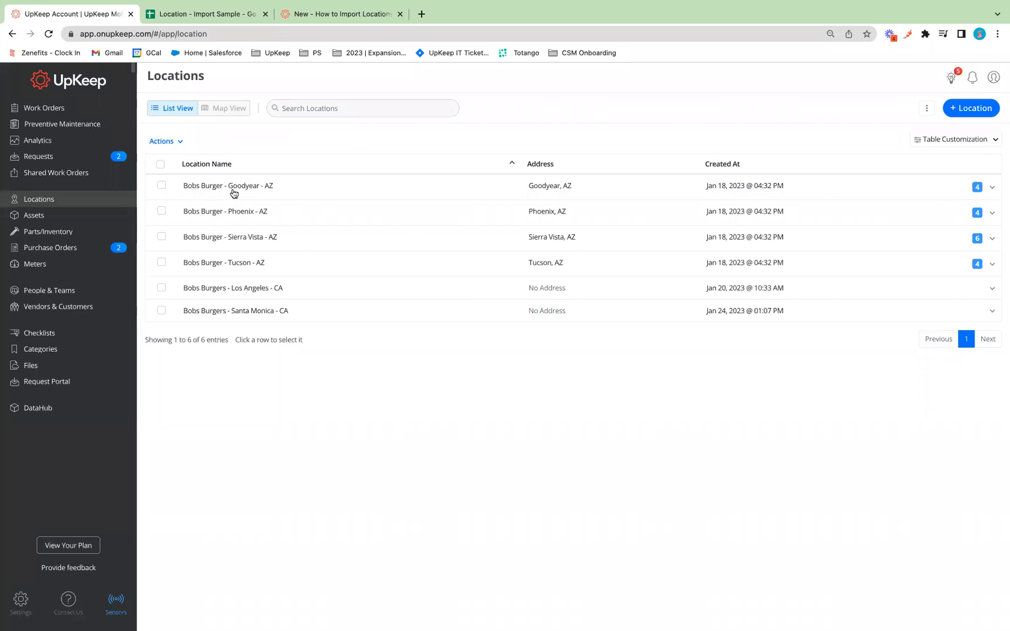
click(992, 188)
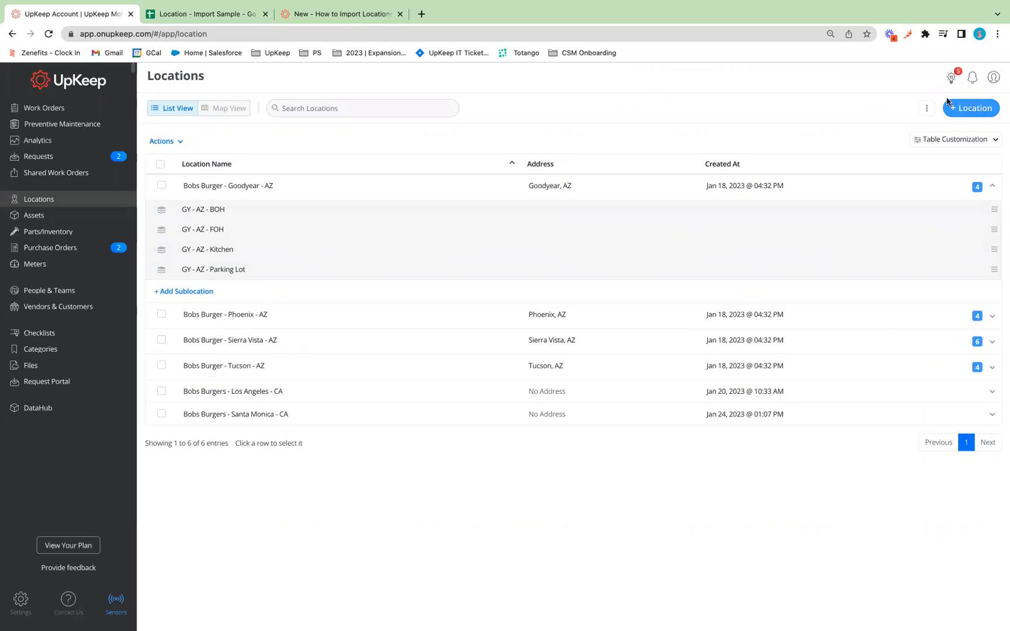
Review the Add Location fields (Title, Address, Parent Location, Worker, Team, Vendor), close it, and open the ⋮ menu.
click(971, 113)
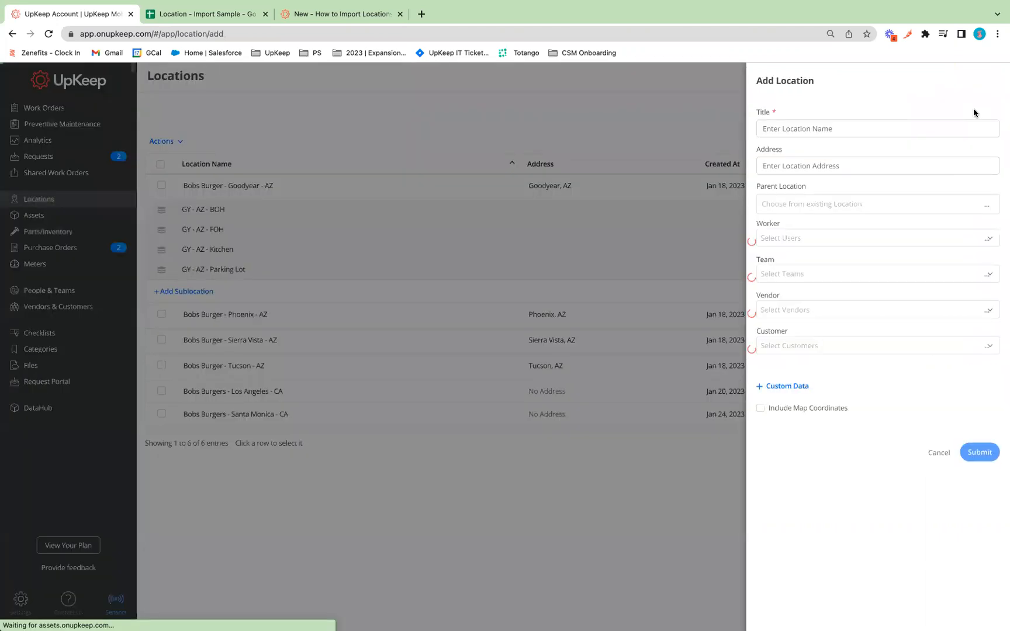
drag(756, 114, 816, 215)
click(791, 118)
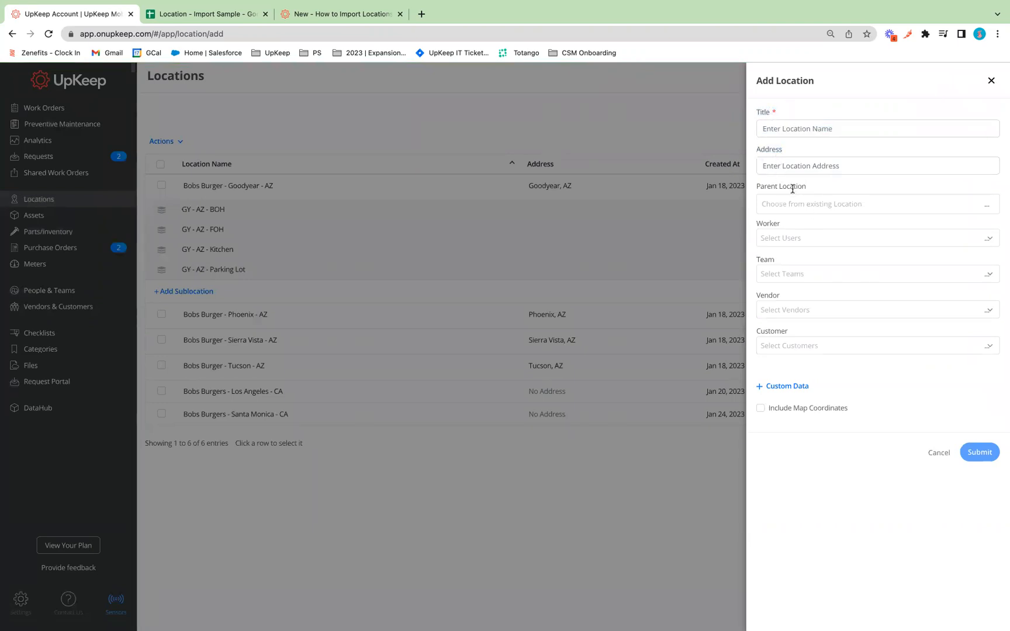
drag(753, 188, 816, 192)
drag(757, 225, 797, 229)
drag(760, 262, 845, 347)
click(991, 82)
click(927, 111)
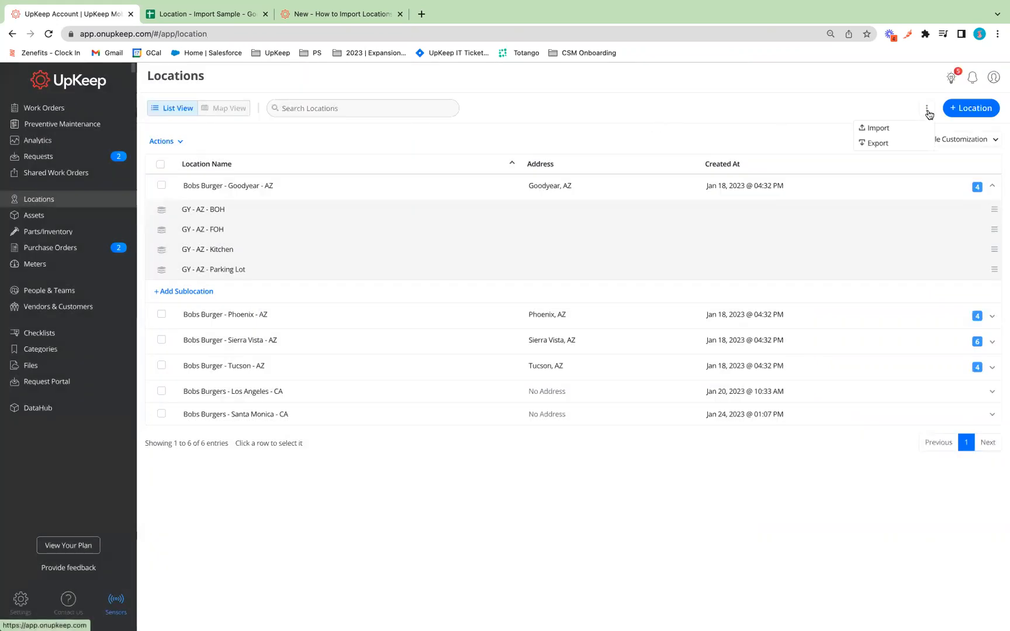
Choose Import, read the Examples & Tutorials article, and return to Import Data's Download Template link.
click(880, 135)
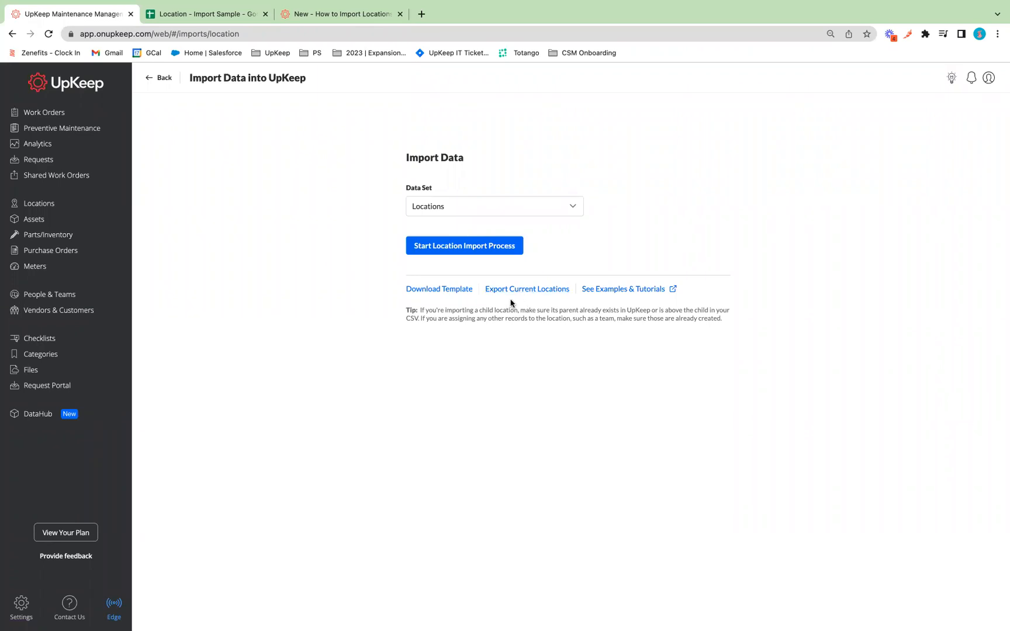
click(606, 292)
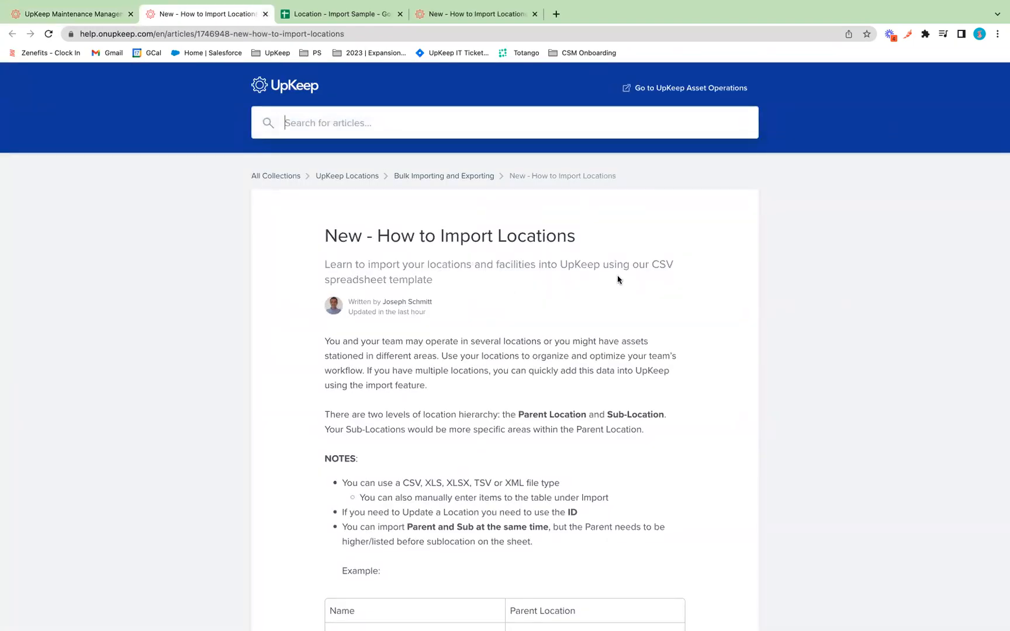
scroll(559, 334, down, 13)
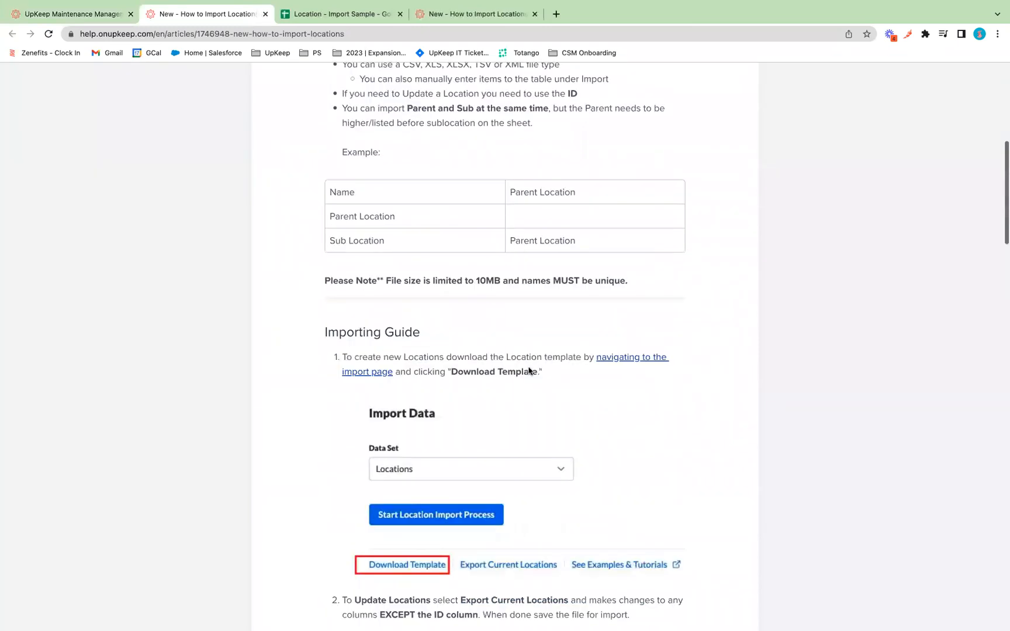
scroll(529, 369, down, 10)
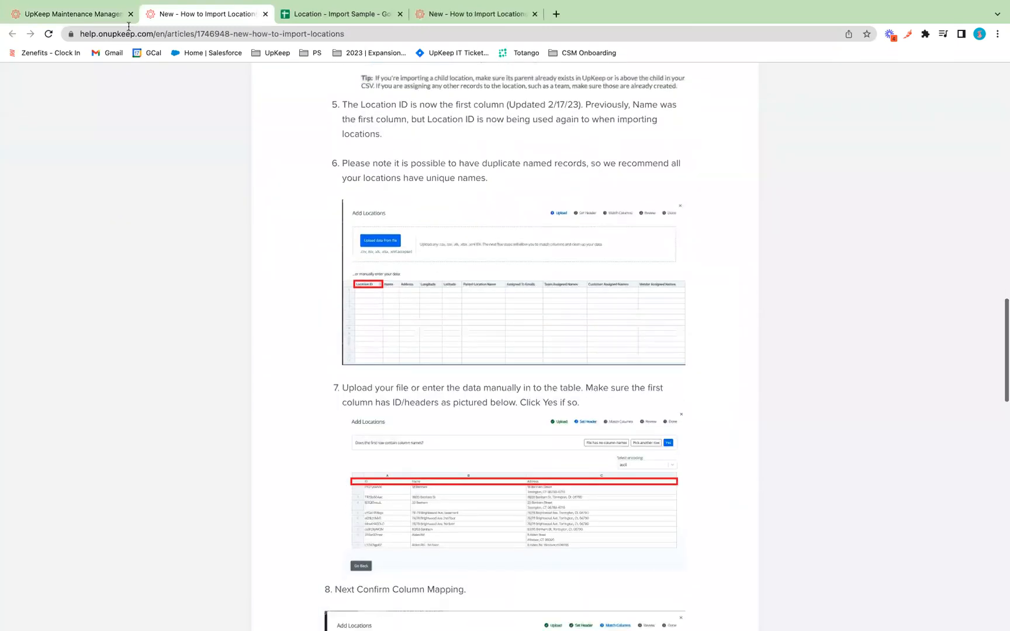
click(264, 14)
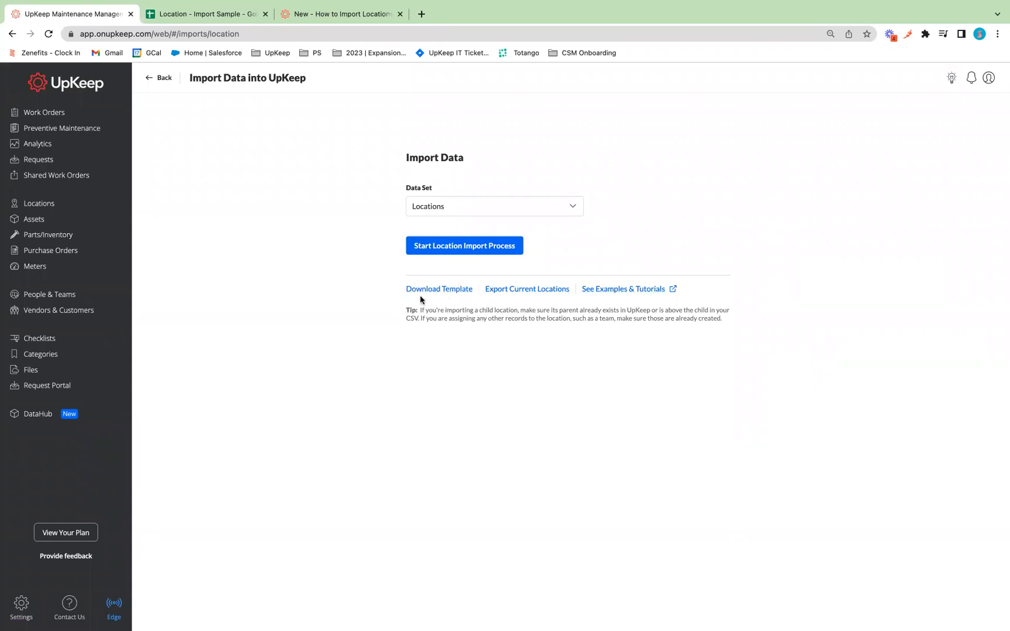
drag(477, 289, 399, 291)
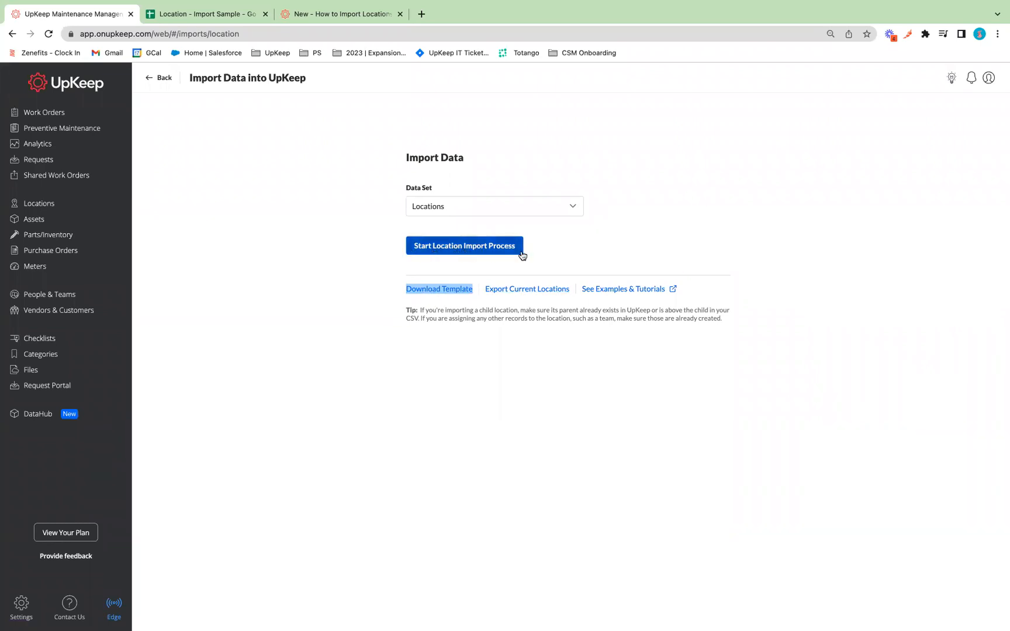
click(456, 250)
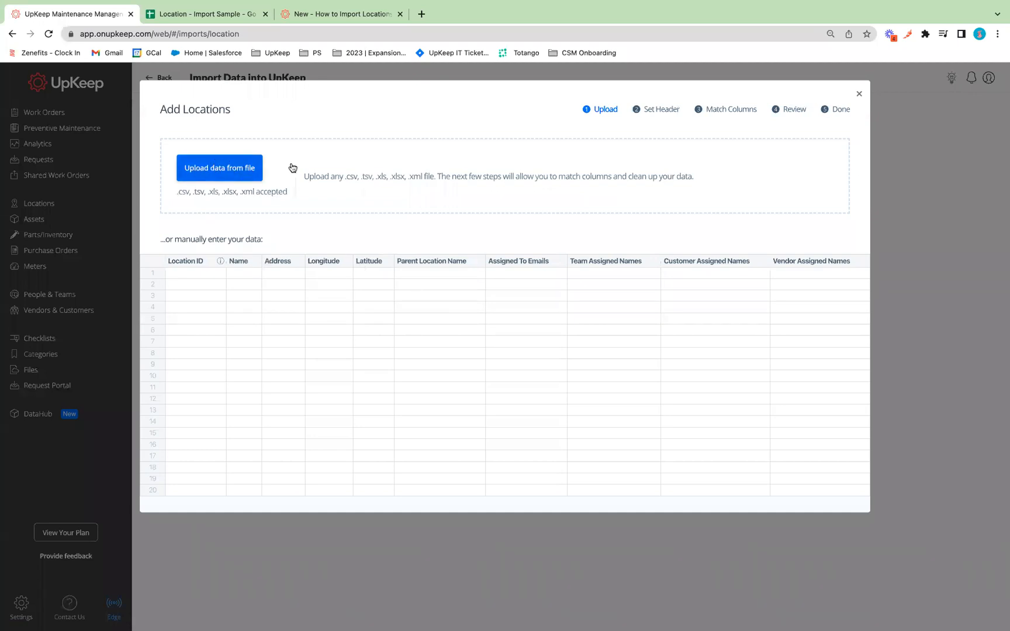
drag(213, 280, 198, 500)
drag(244, 275, 244, 298)
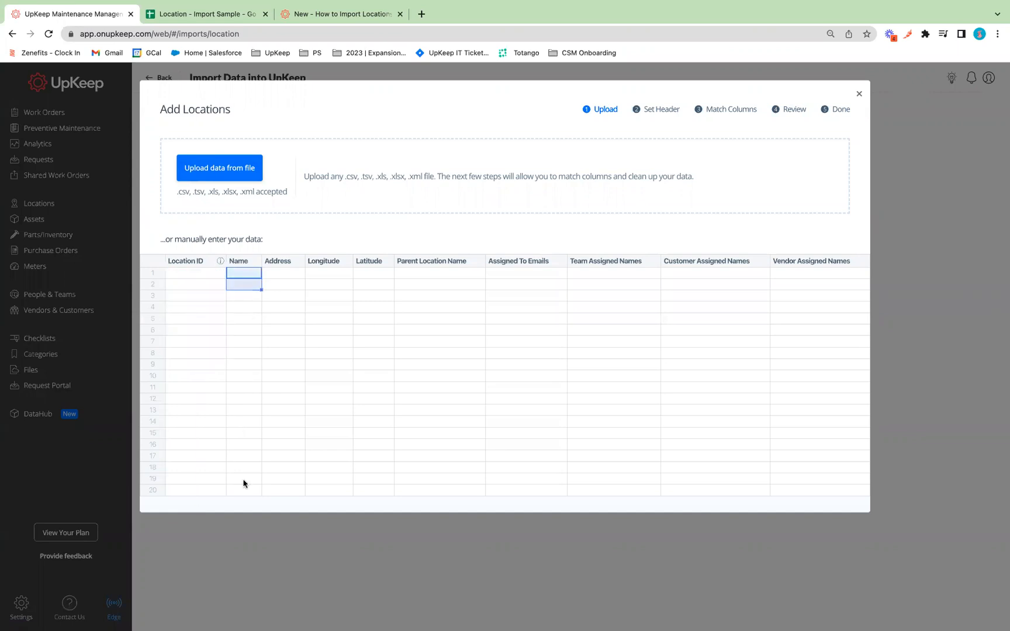
drag(243, 484, 244, 491)
drag(279, 273, 279, 467)
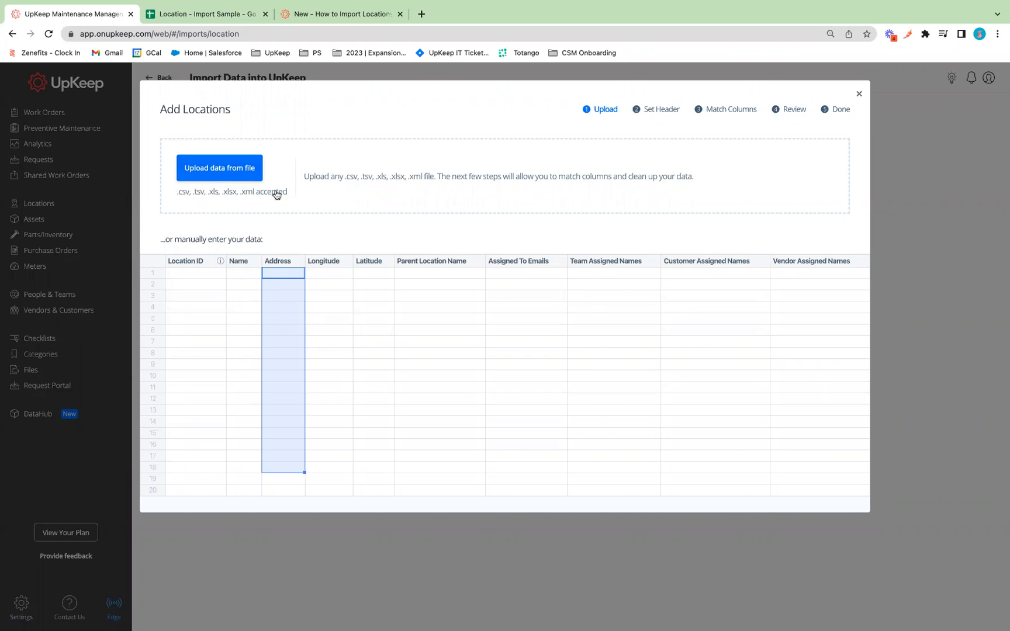
click(857, 95)
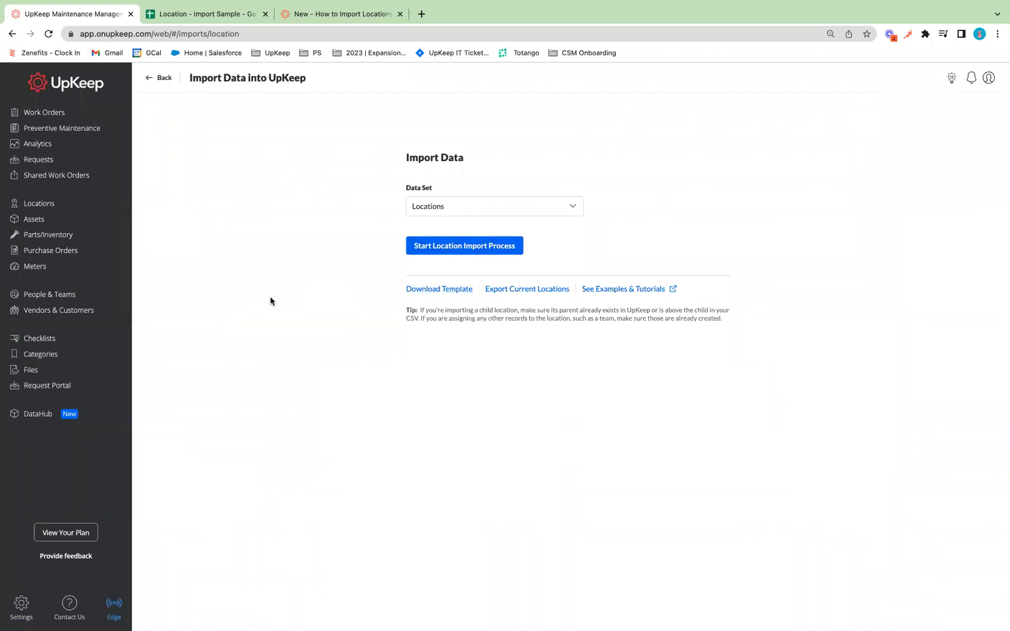
Open the Location - Import Sample sheet and review the importing notes in column A and cell C2.
click(201, 17)
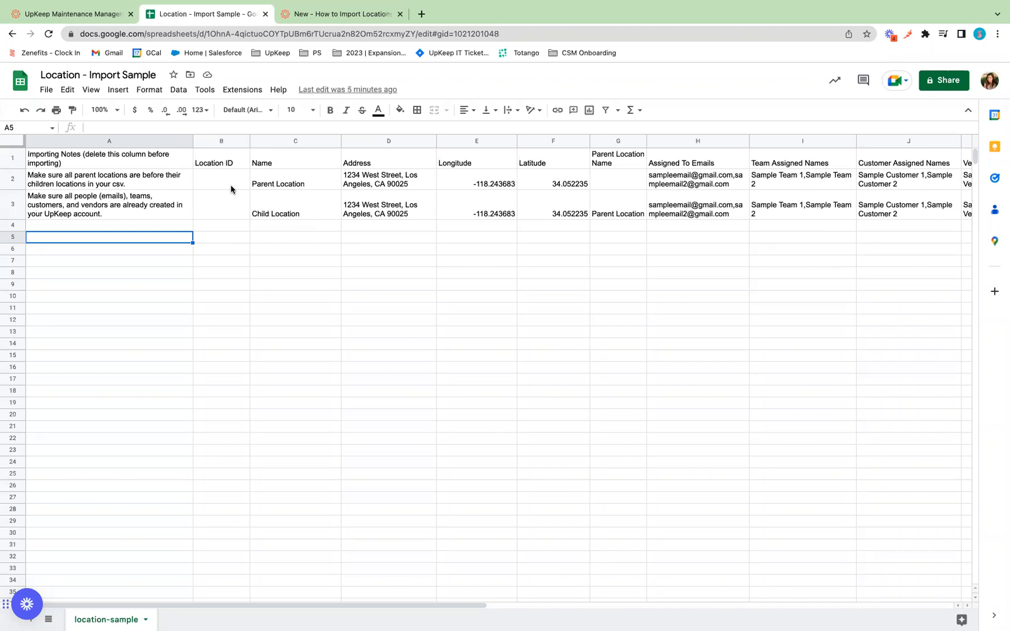
click(121, 141)
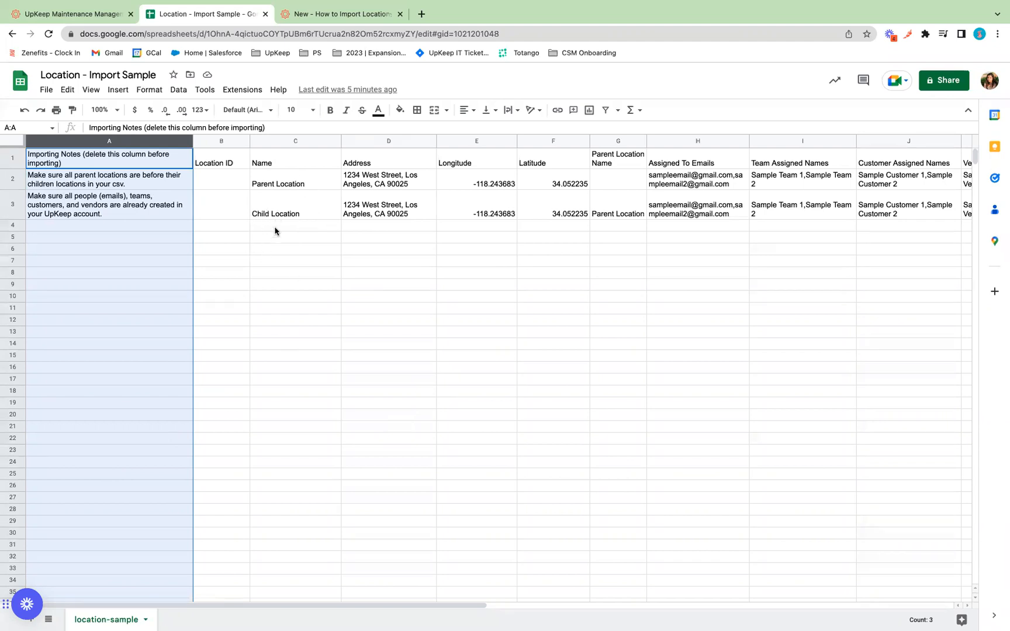
click(320, 182)
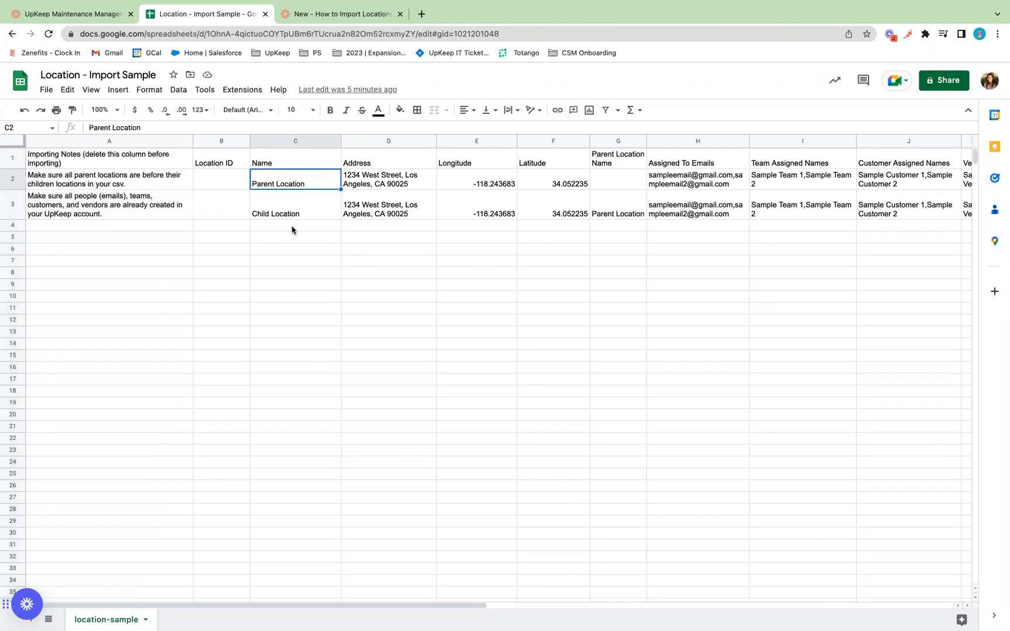
click(102, 141)
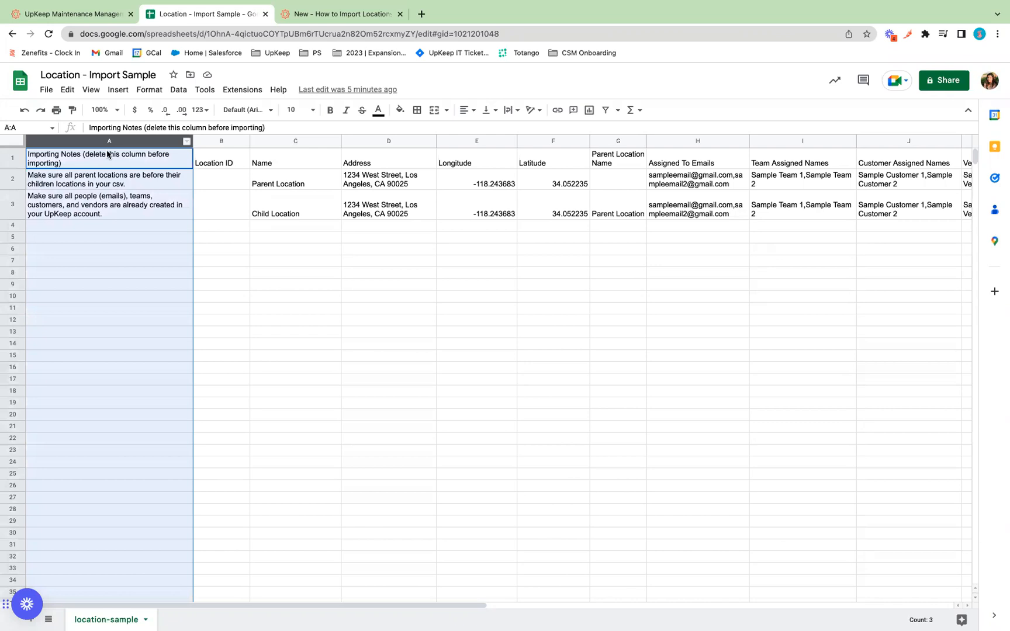
right_click(106, 141)
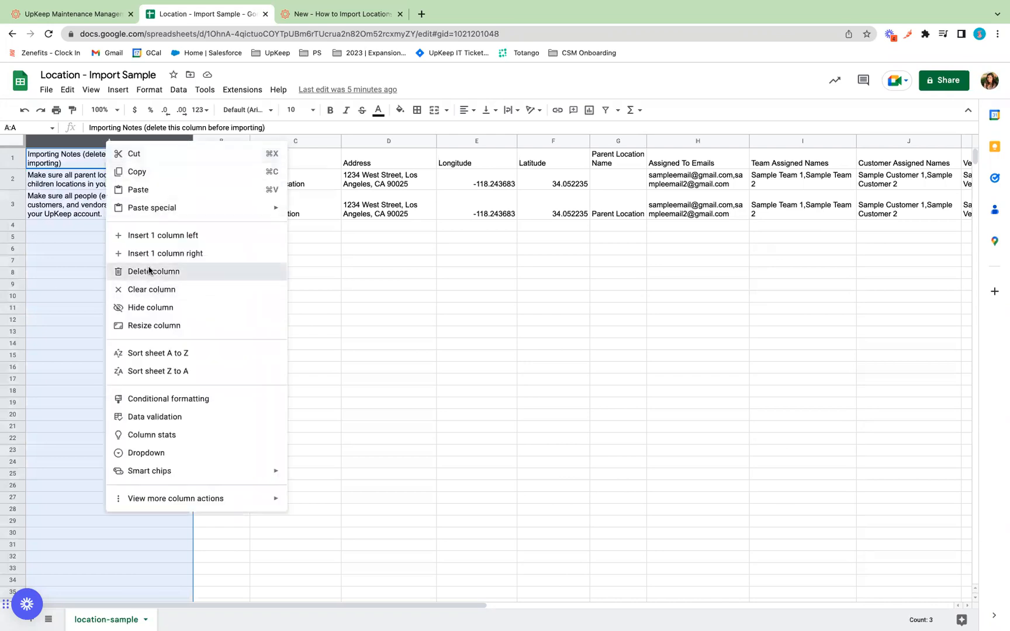
click(151, 271)
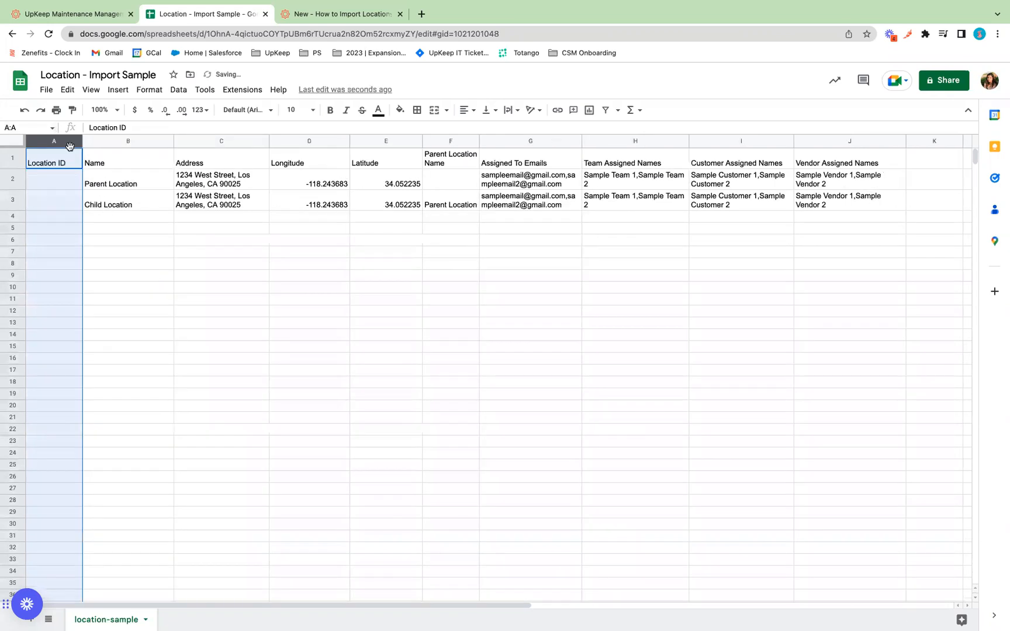
click(114, 262)
click(51, 141)
click(51, 159)
click(45, 181)
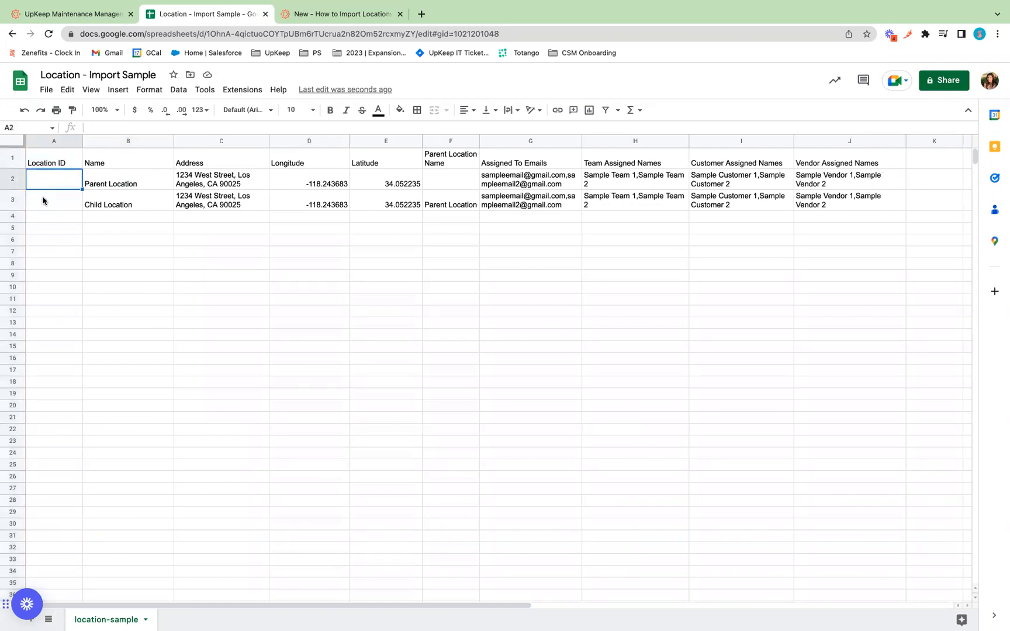
click(44, 199)
click(44, 215)
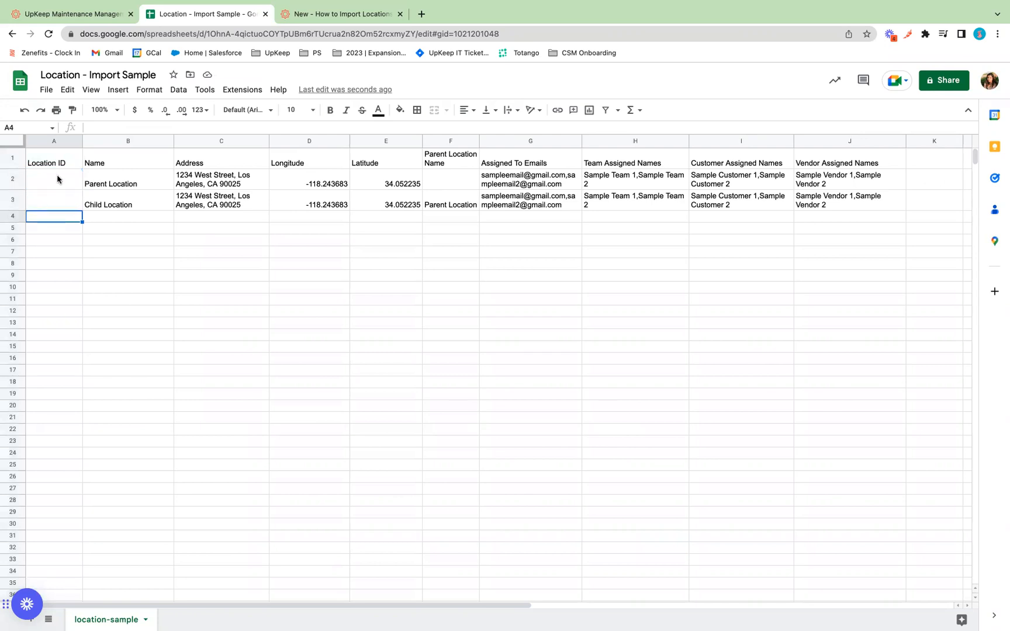
click(58, 185)
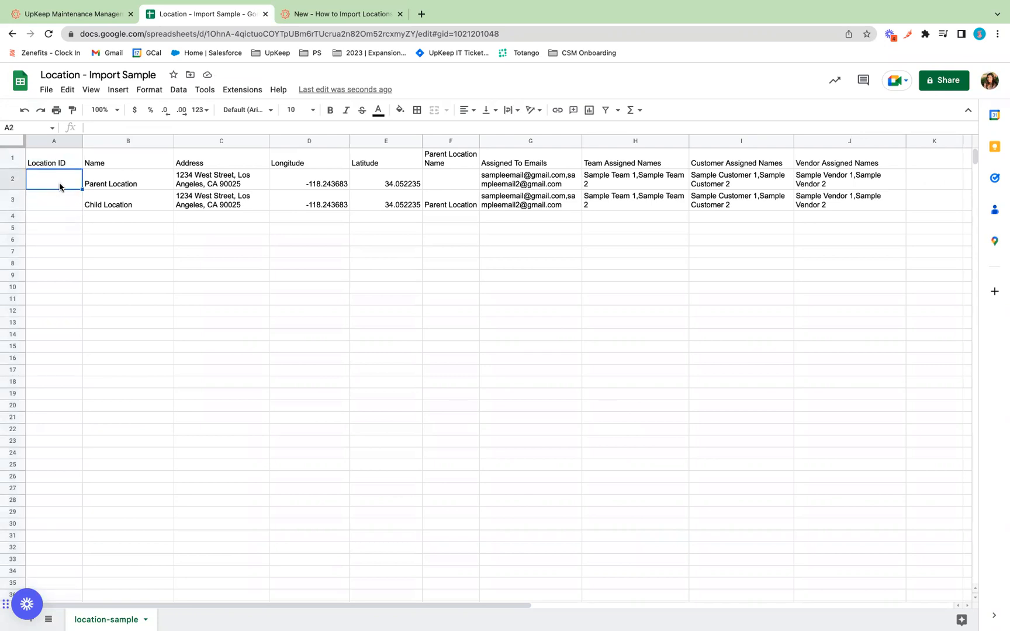
click(55, 200)
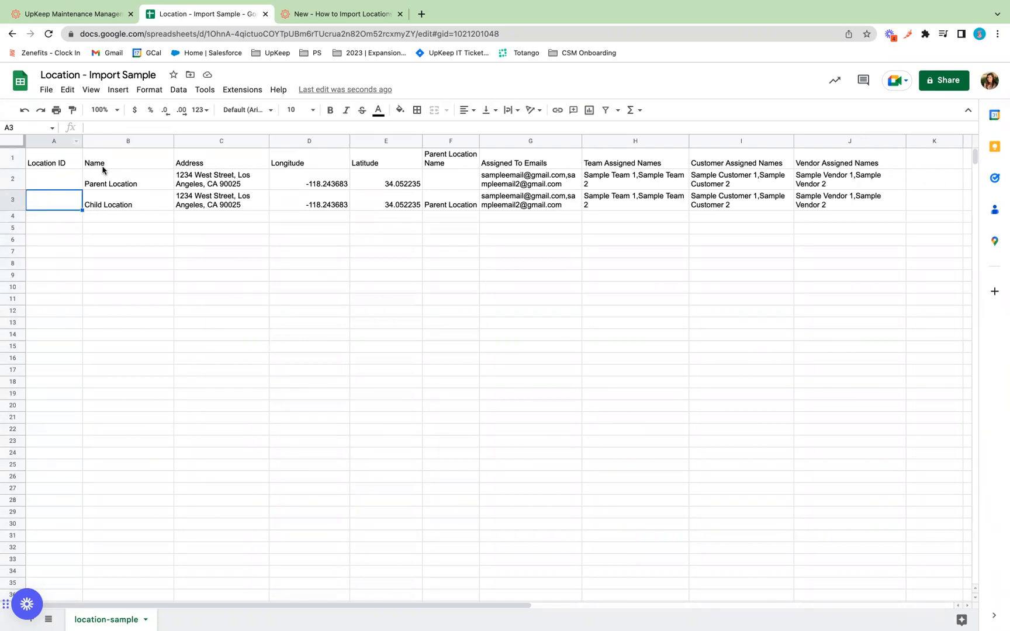
click(115, 142)
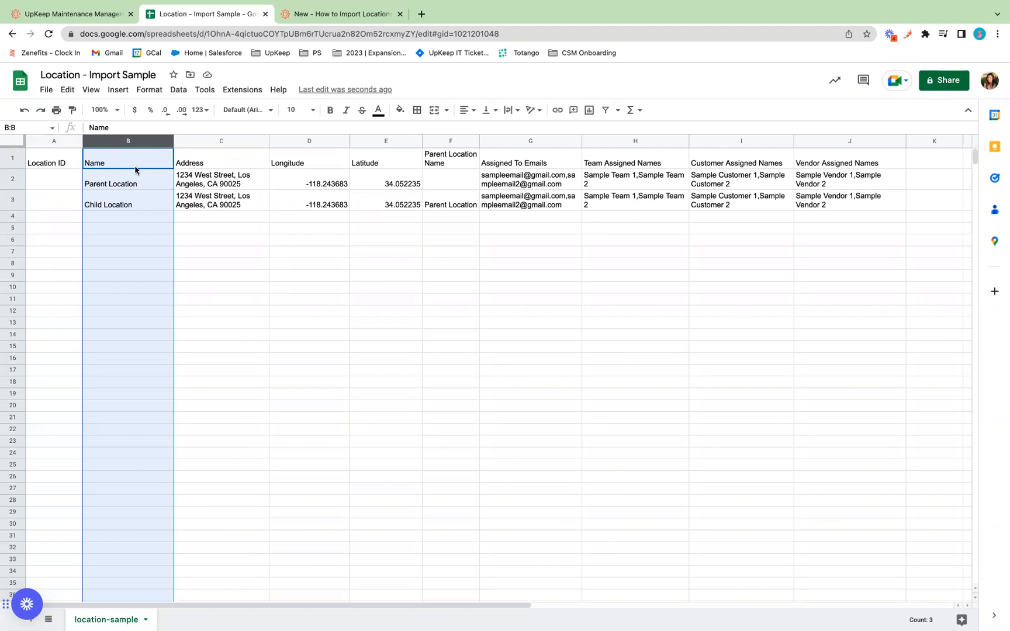
click(121, 183)
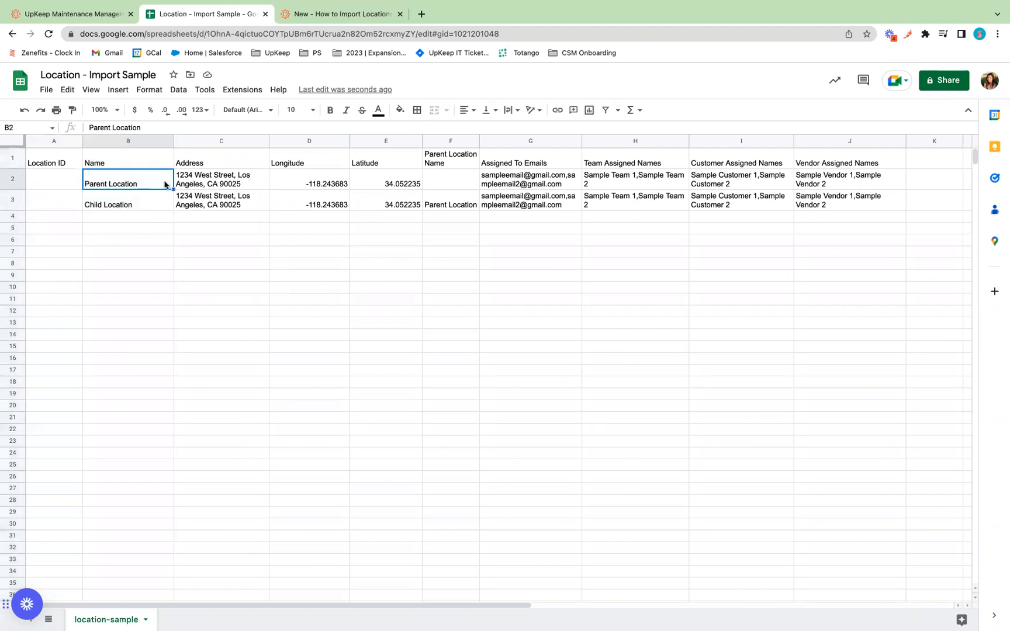
click(92, 210)
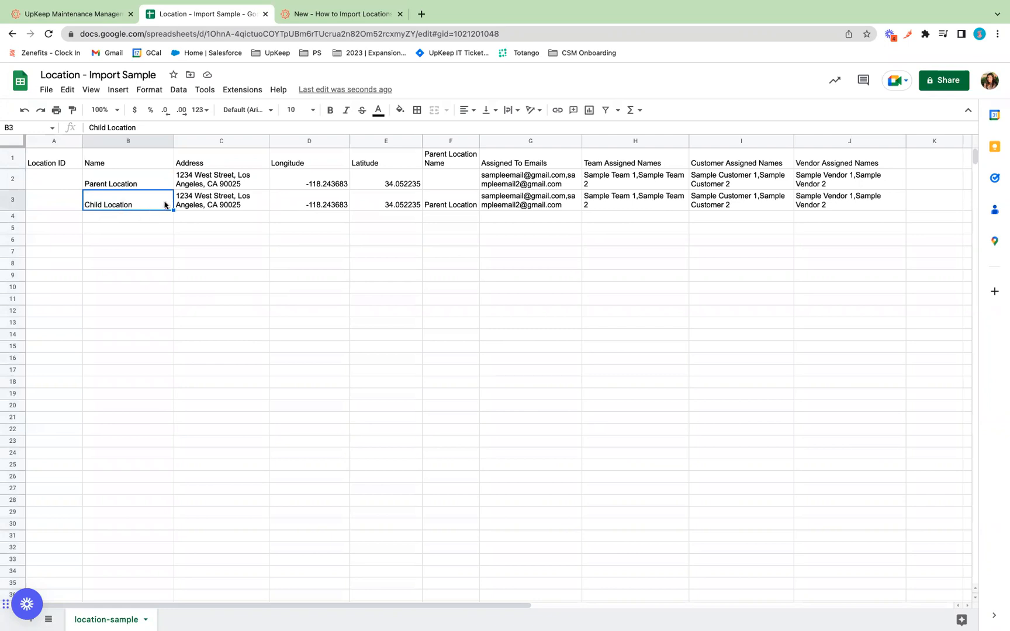
click(212, 180)
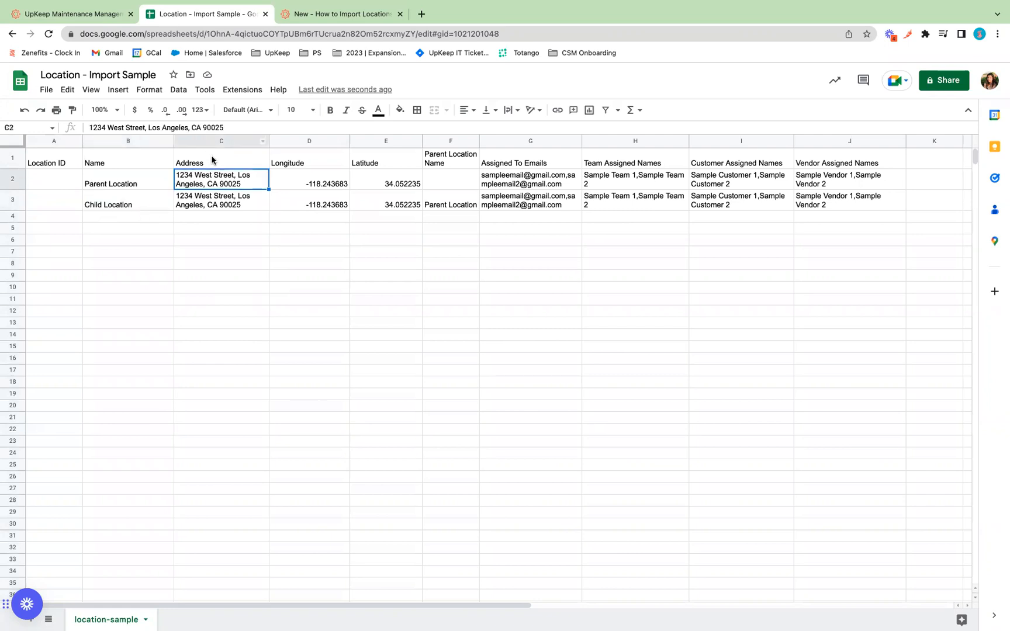
click(215, 166)
click(204, 185)
click(218, 209)
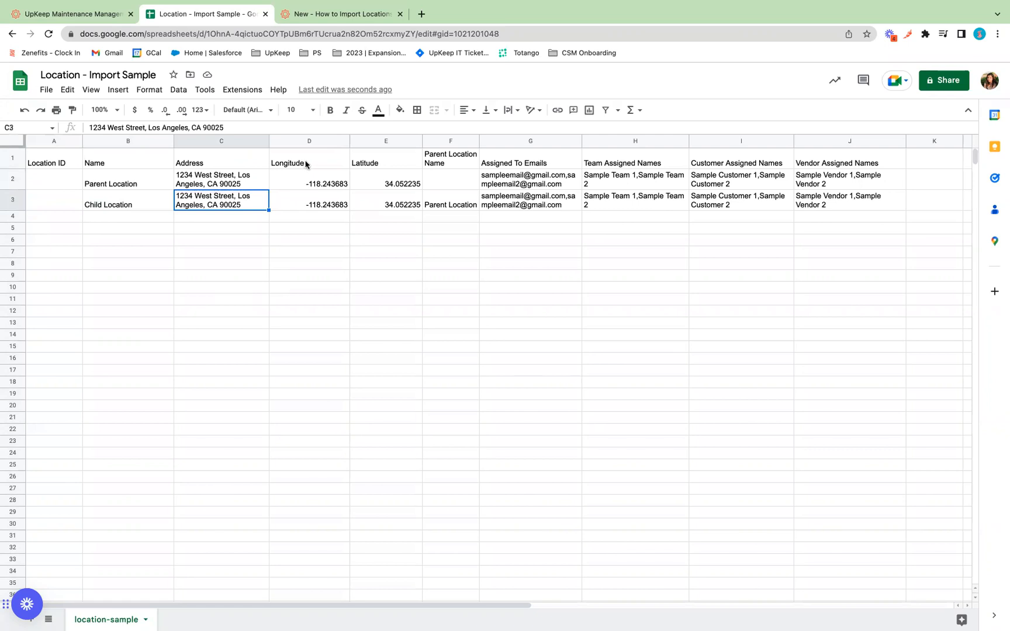
click(287, 184)
click(390, 181)
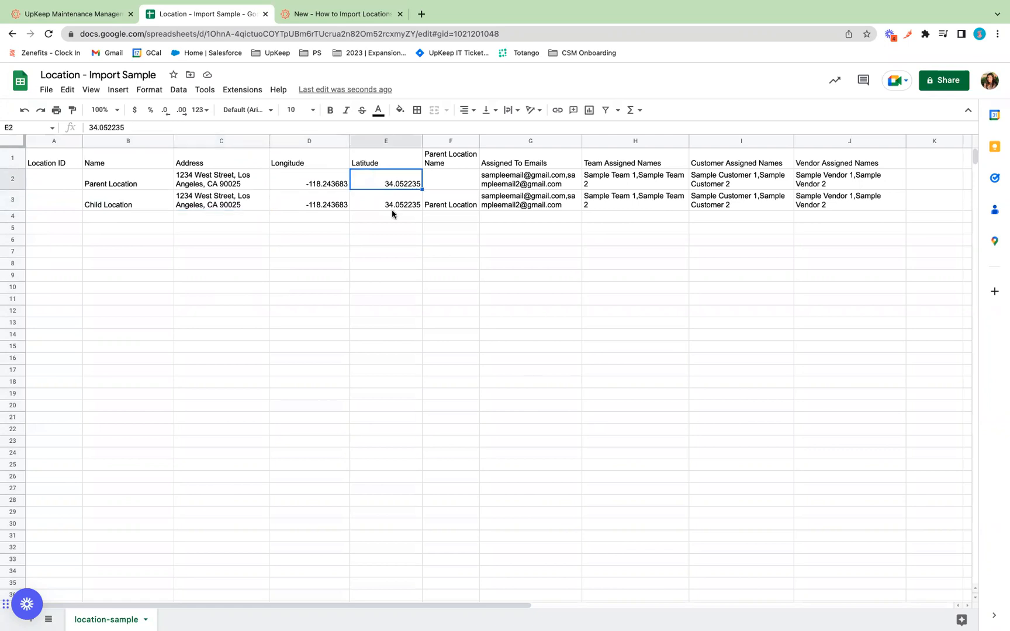
click(292, 203)
click(389, 203)
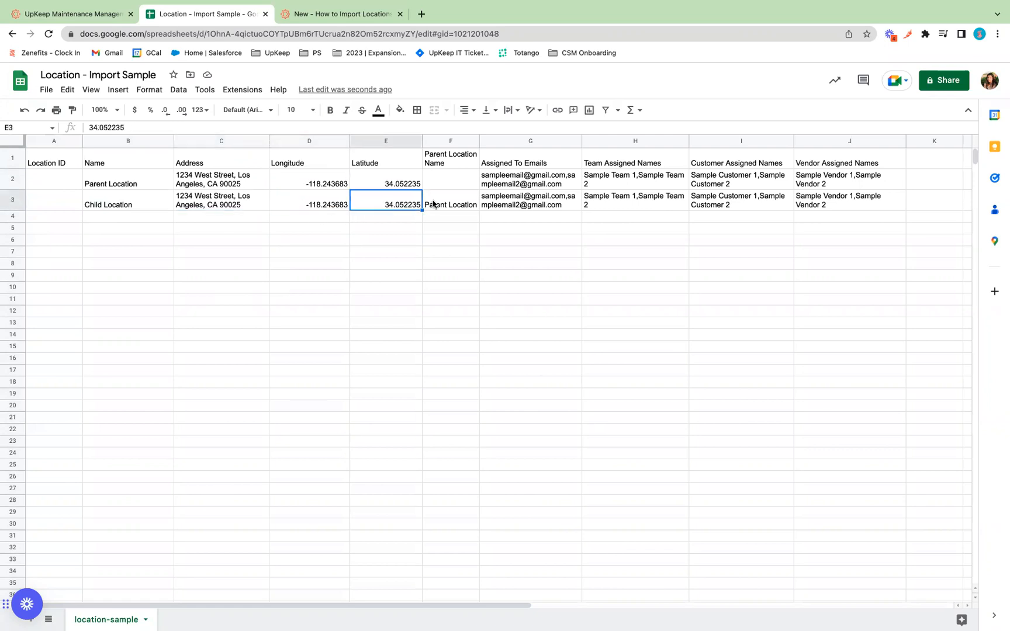
click(450, 181)
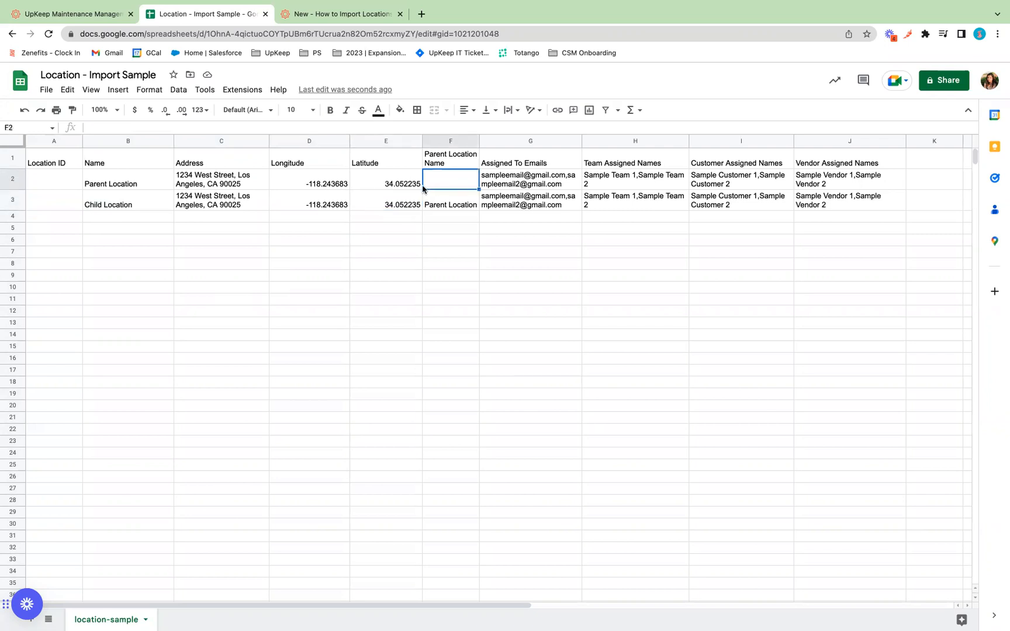
click(451, 206)
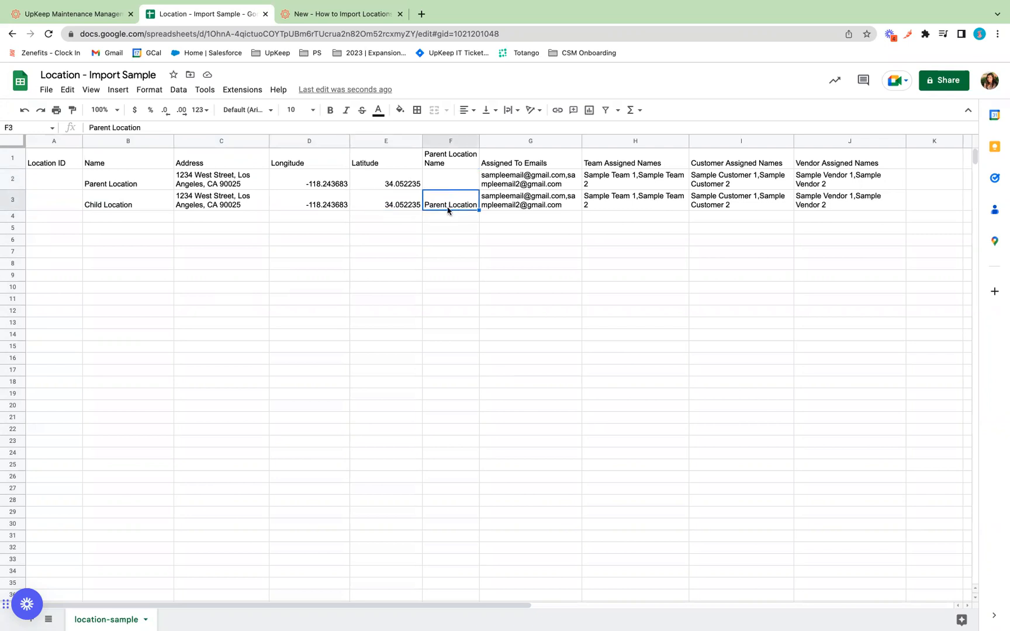
Widen column F so every row 1 header fits on one line, then select row 1.
drag(479, 143, 512, 149)
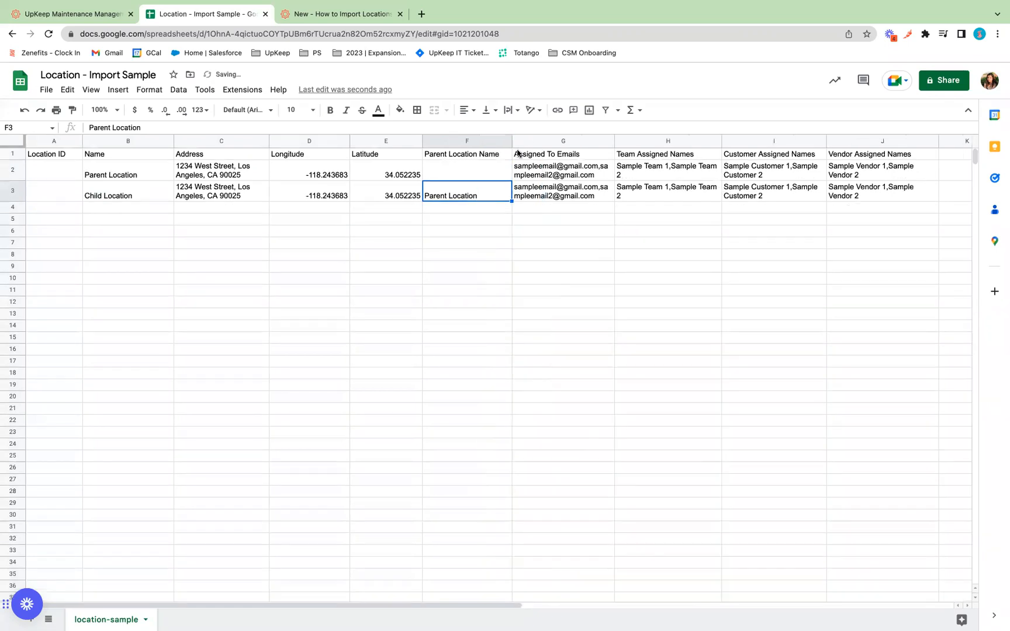
click(13, 154)
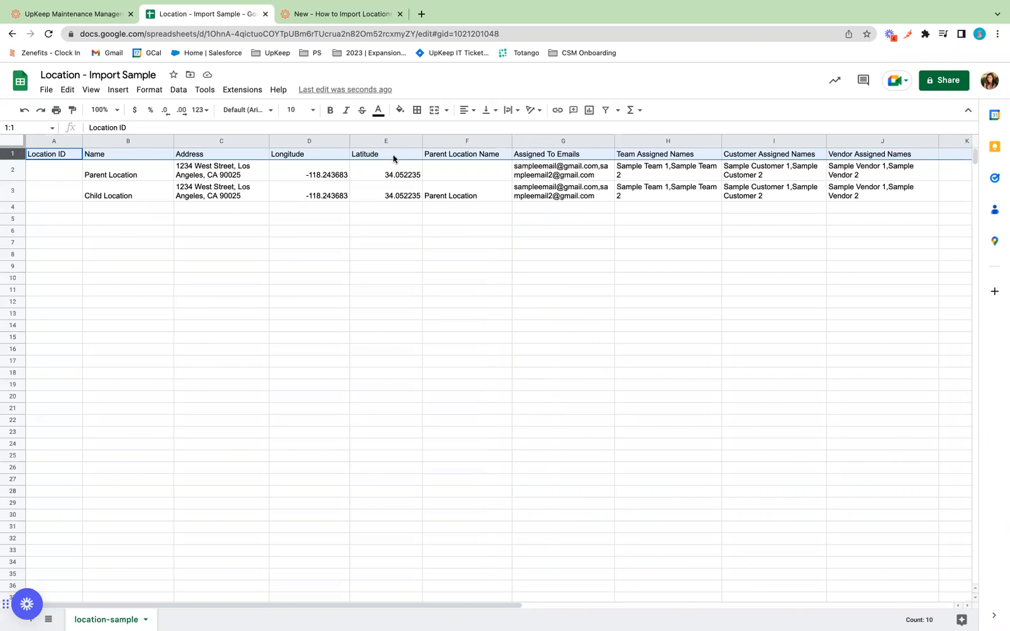
scroll(504, 155, right, 2)
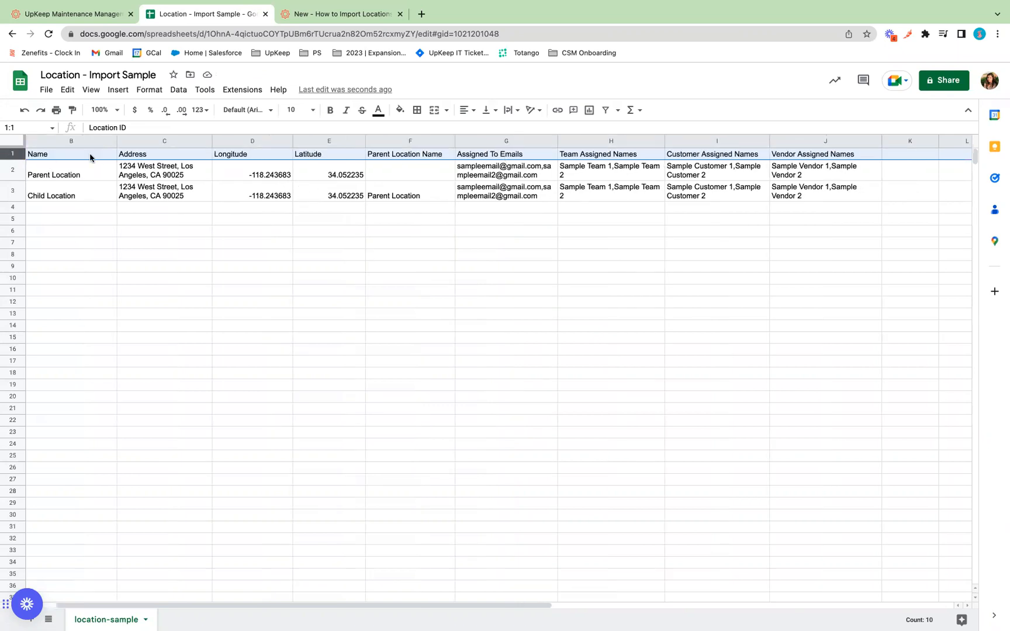
Review the child location name, the parent references in F2/F3, and both rows' assigned e-mails.
click(66, 185)
click(404, 174)
click(407, 197)
click(406, 175)
click(407, 194)
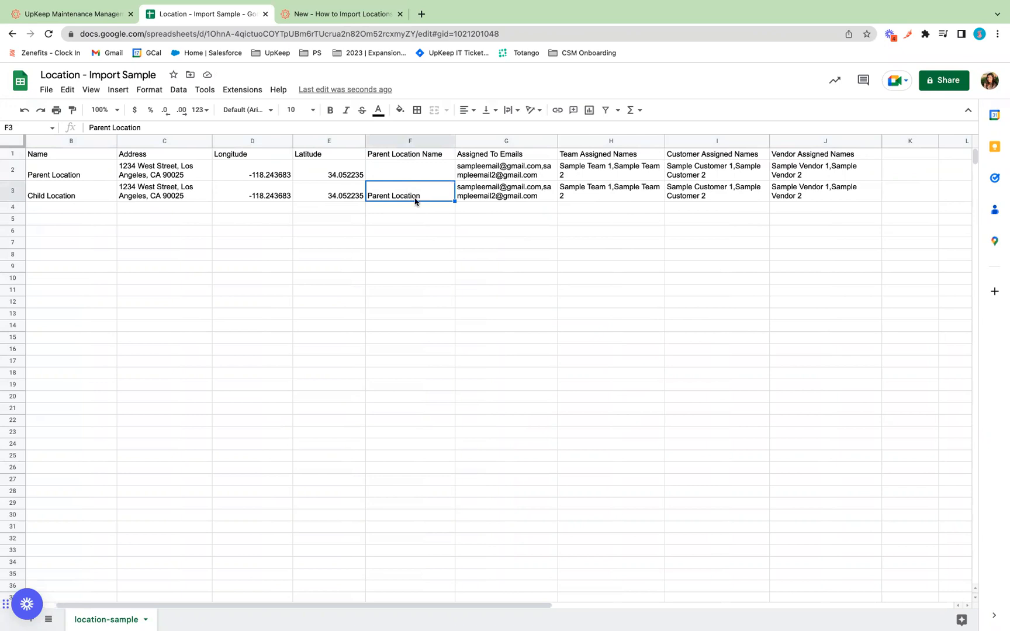
click(508, 176)
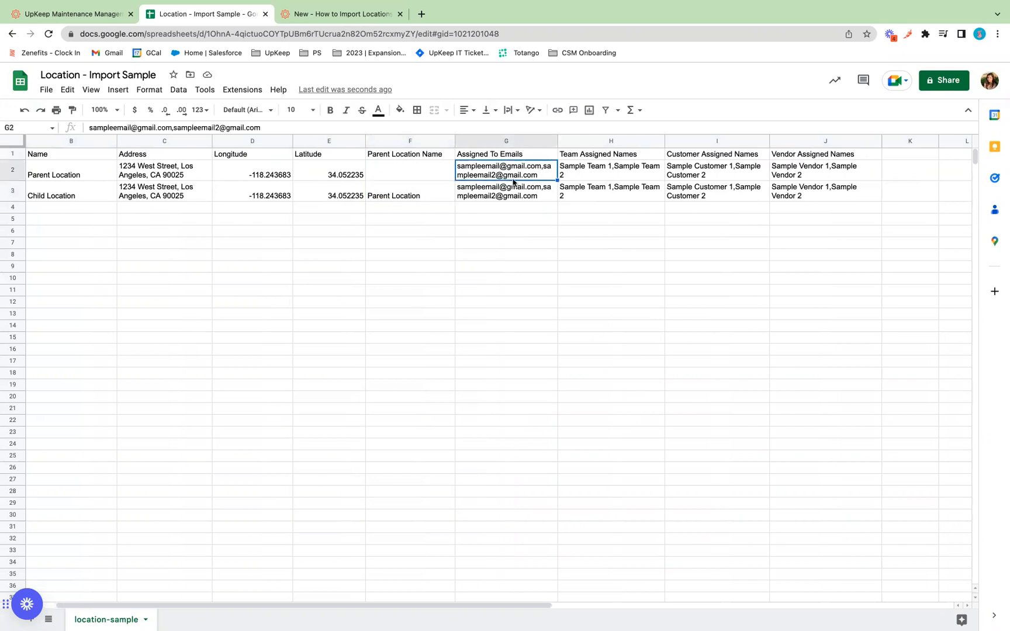
click(548, 199)
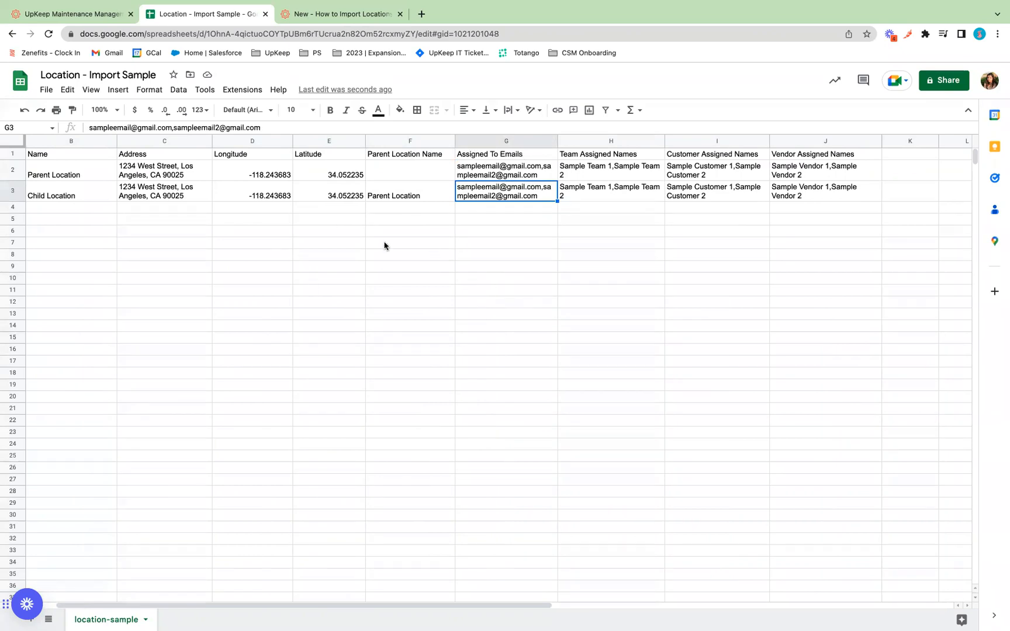
click(547, 177)
click(544, 205)
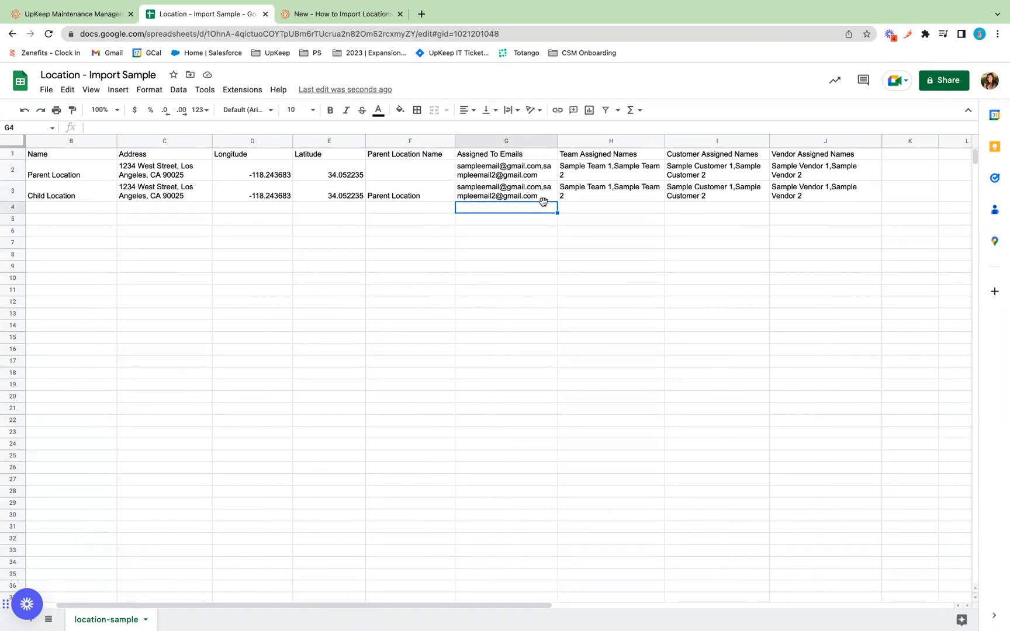
click(541, 193)
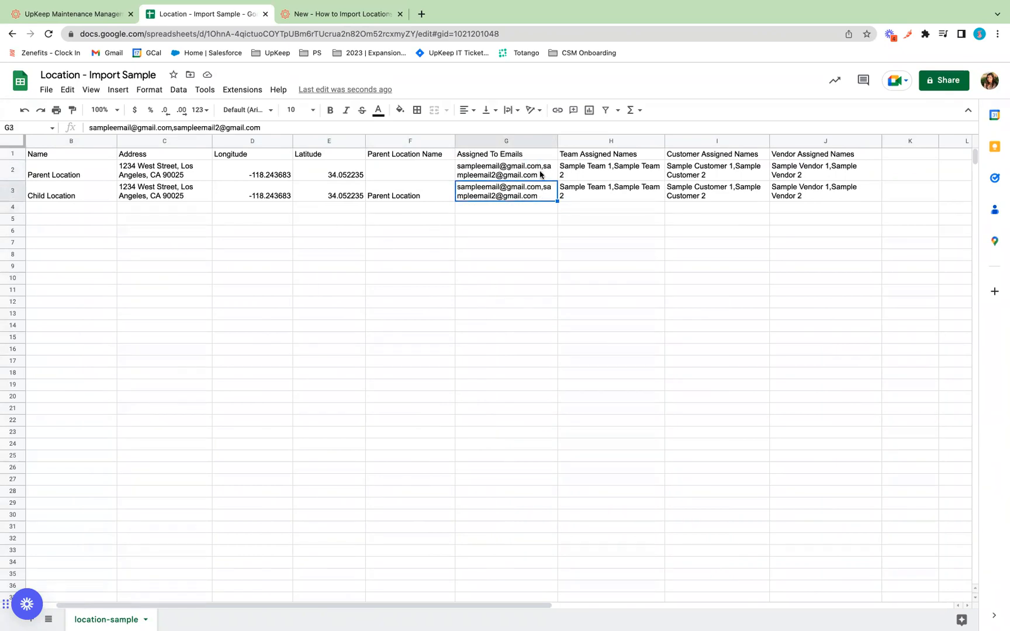
Review the team, customer and vendor names assigned to both sample rows.
click(606, 174)
click(599, 198)
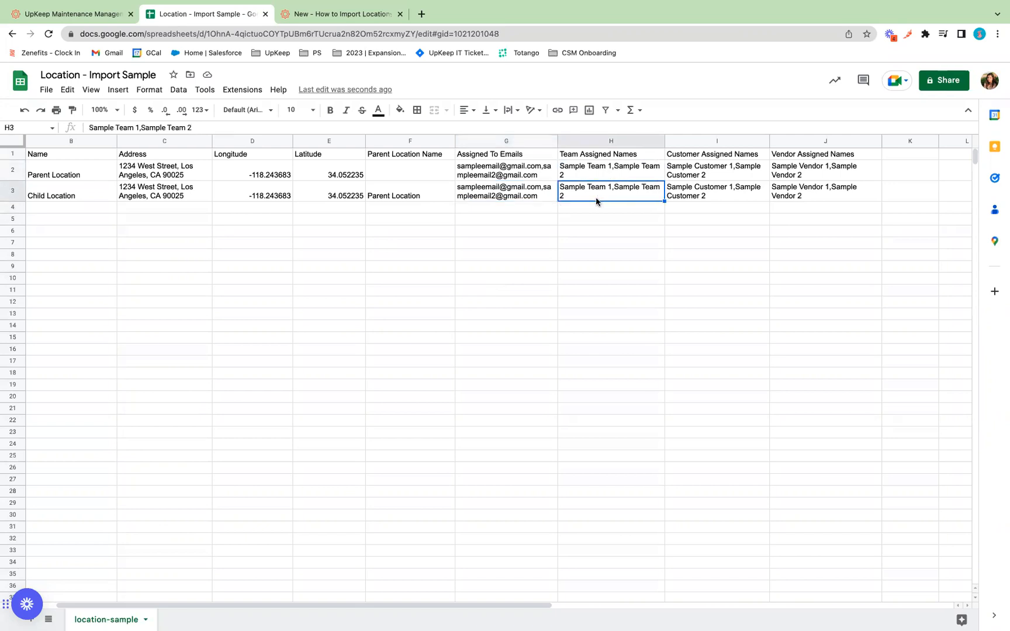
click(585, 177)
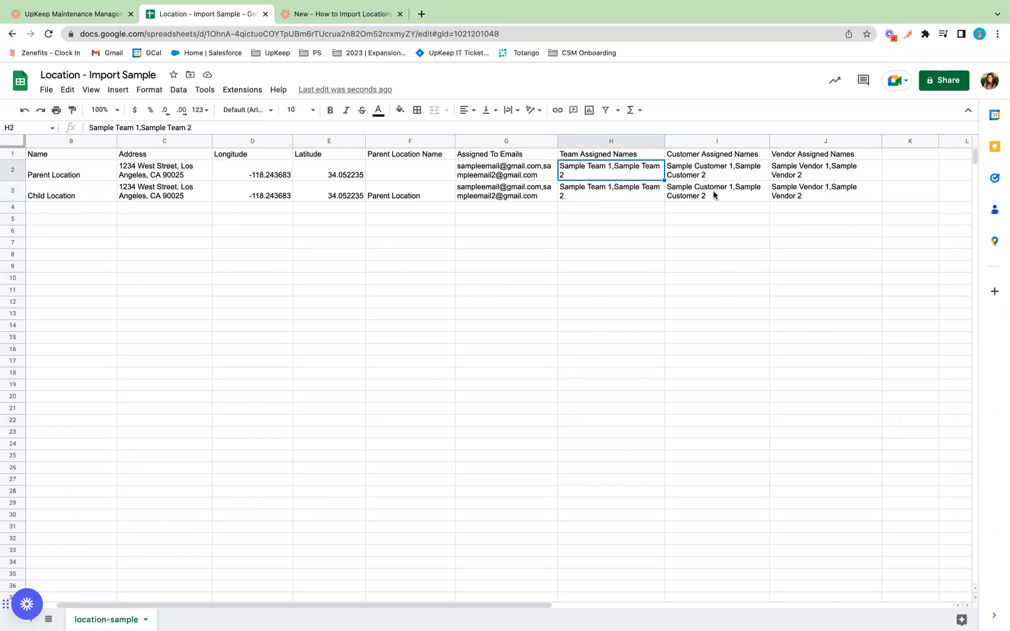
click(742, 173)
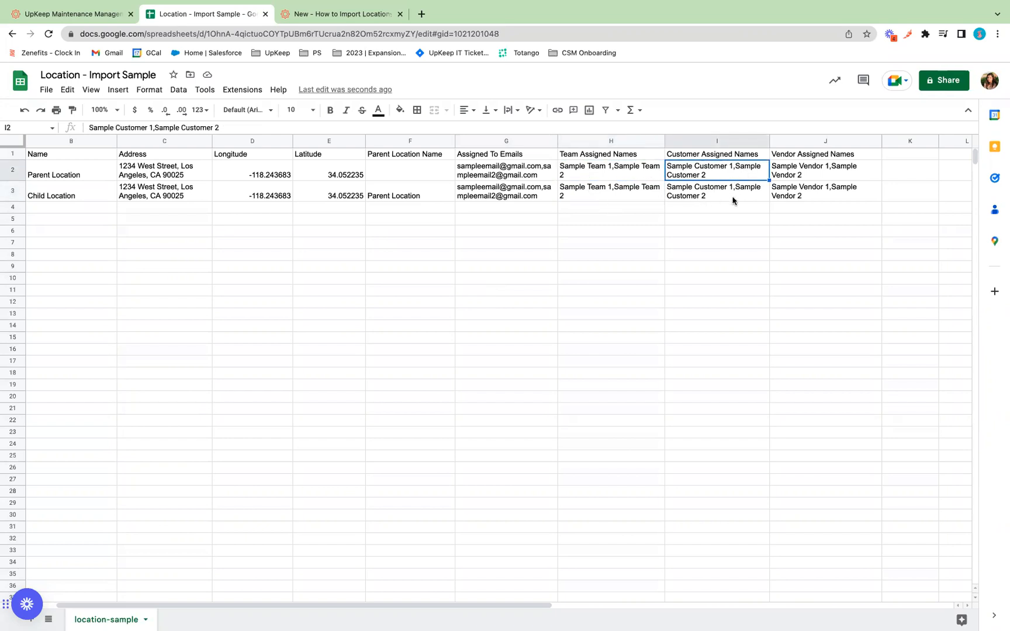
click(790, 175)
click(793, 194)
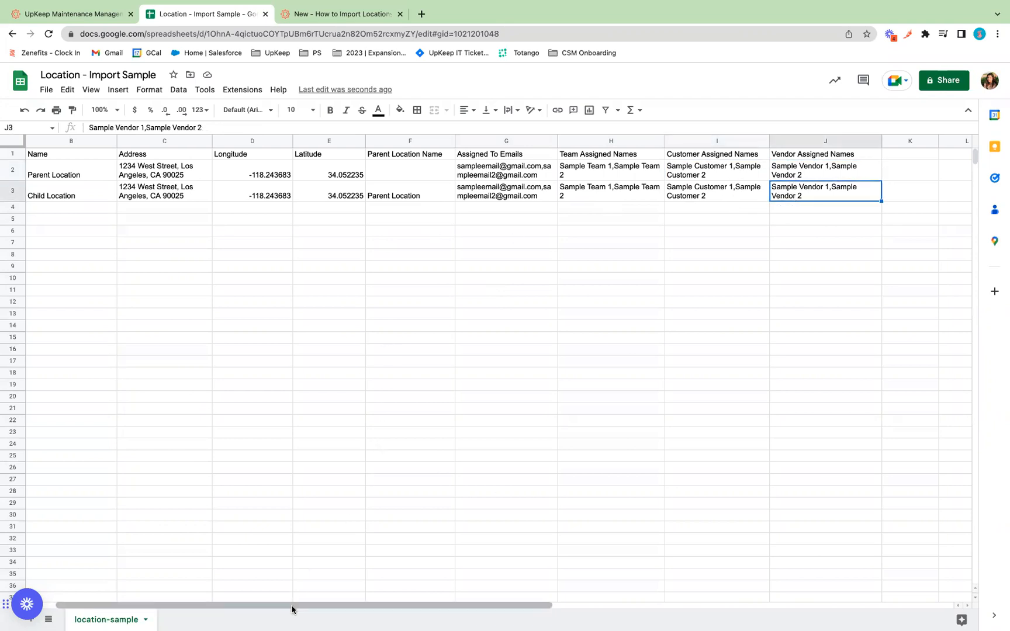
drag(292, 605, 129, 582)
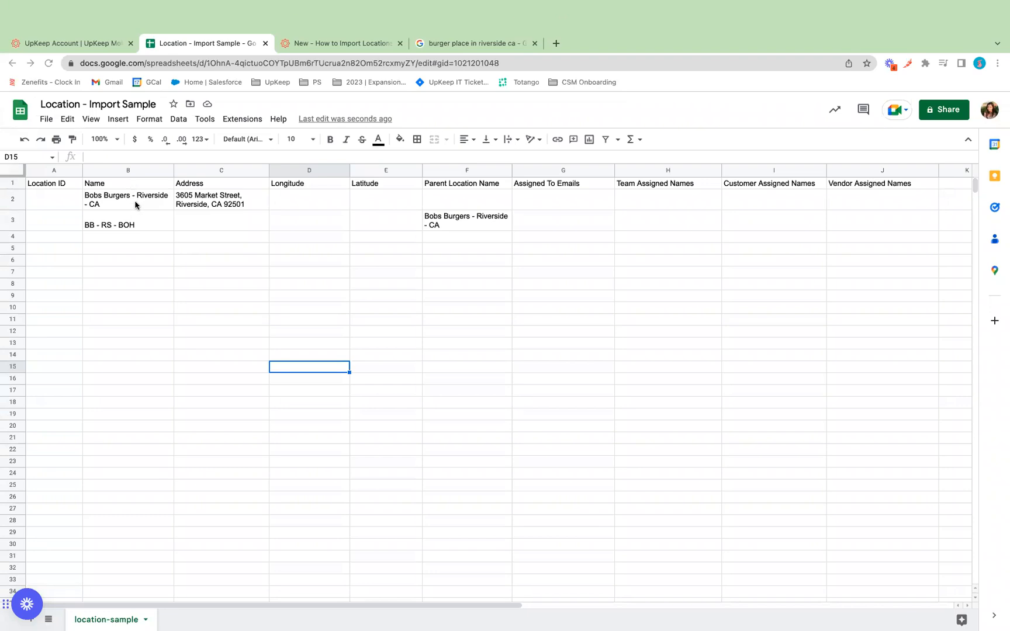
Review the names Bobs Burgers - Riverside - CA and BB - RS - BOH in column B.
click(135, 177)
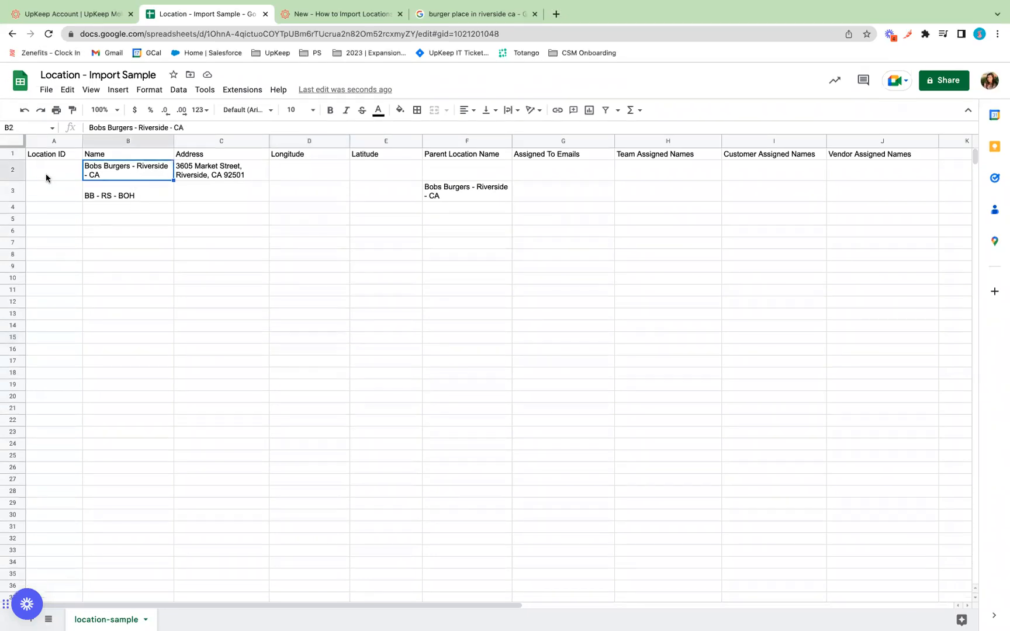
click(48, 141)
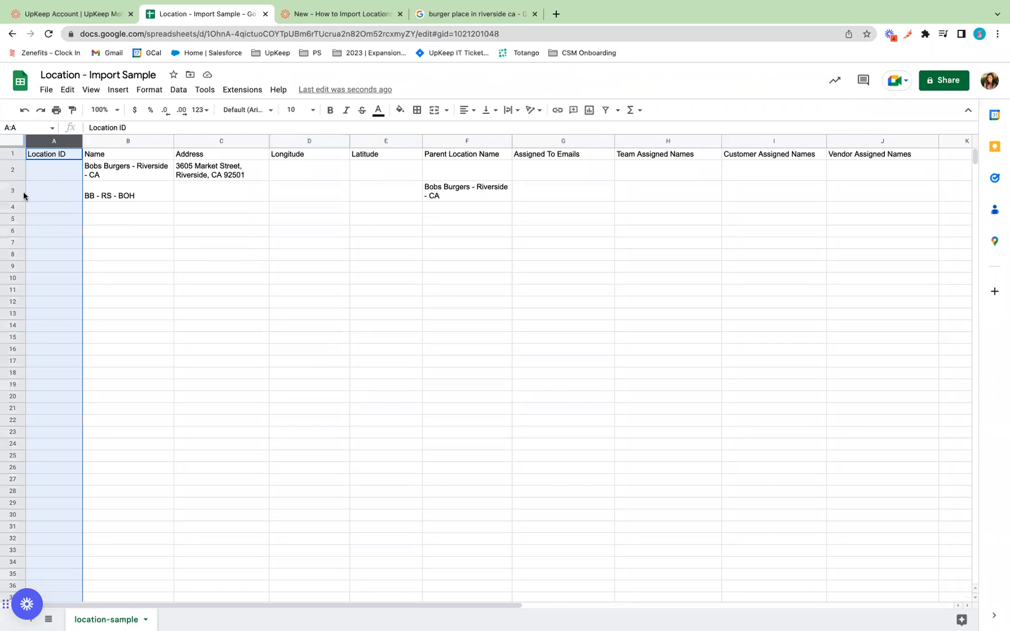
click(149, 176)
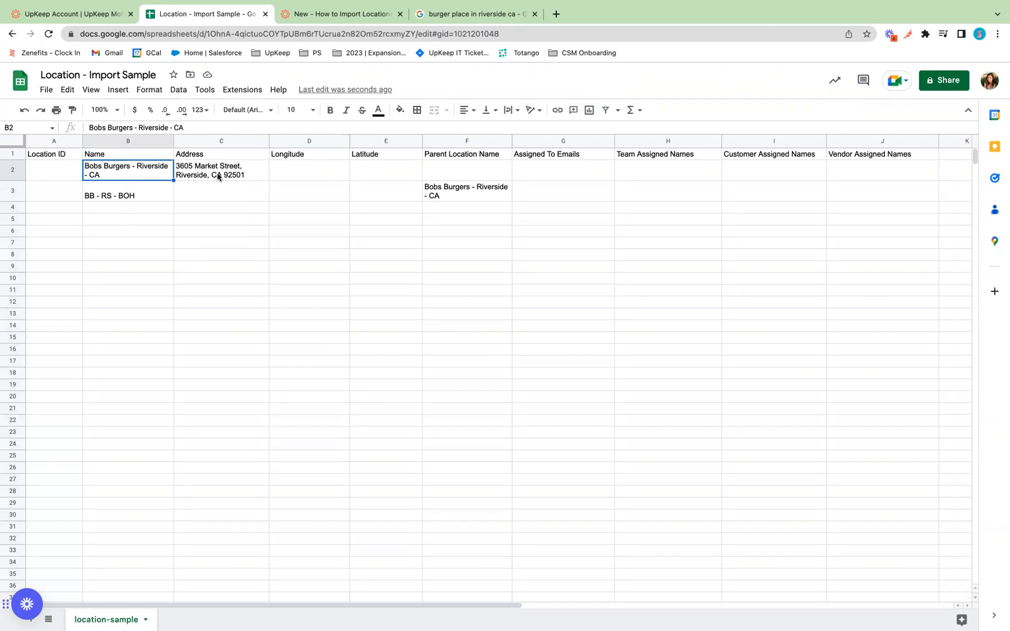
click(149, 192)
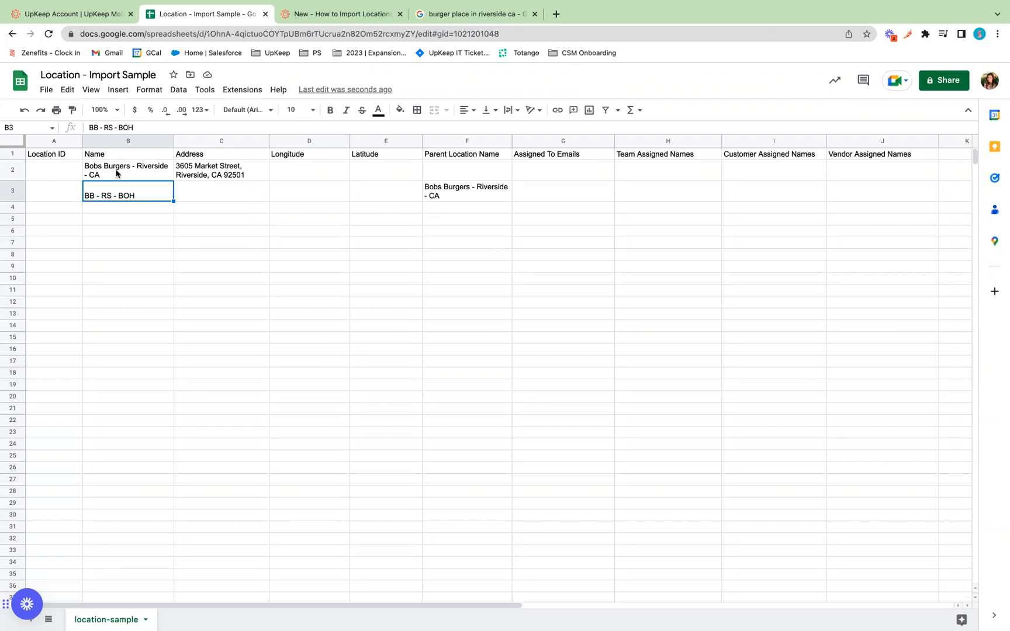
Confirm row 2 leaves columns D–J empty and F3 names Bobs Burgers - Riverside - CA as parent.
click(199, 170)
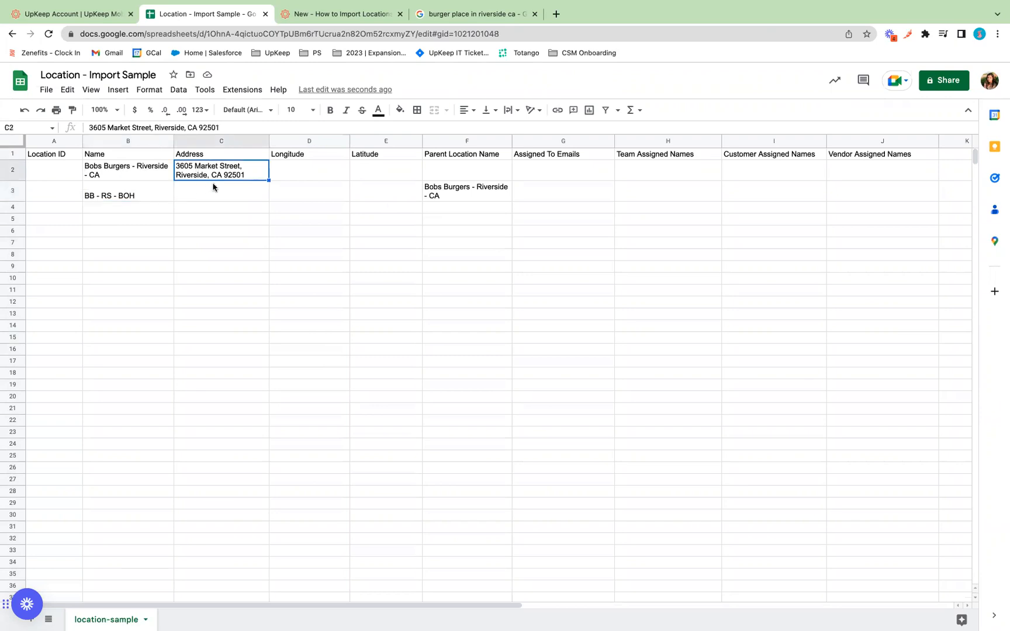
click(323, 180)
click(390, 174)
click(445, 173)
click(537, 170)
click(649, 171)
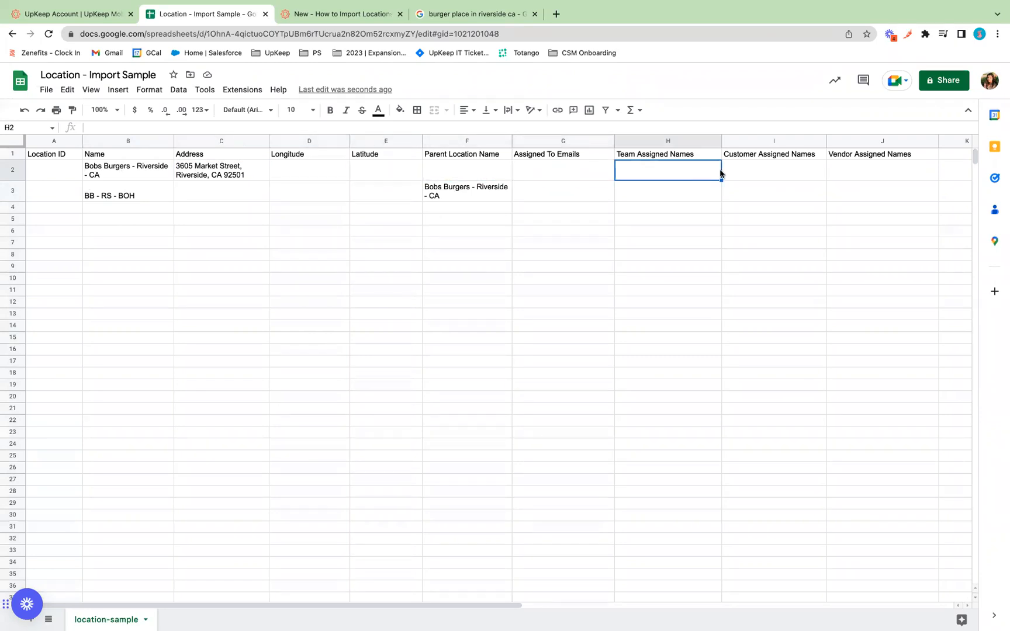
click(733, 172)
click(871, 170)
click(865, 191)
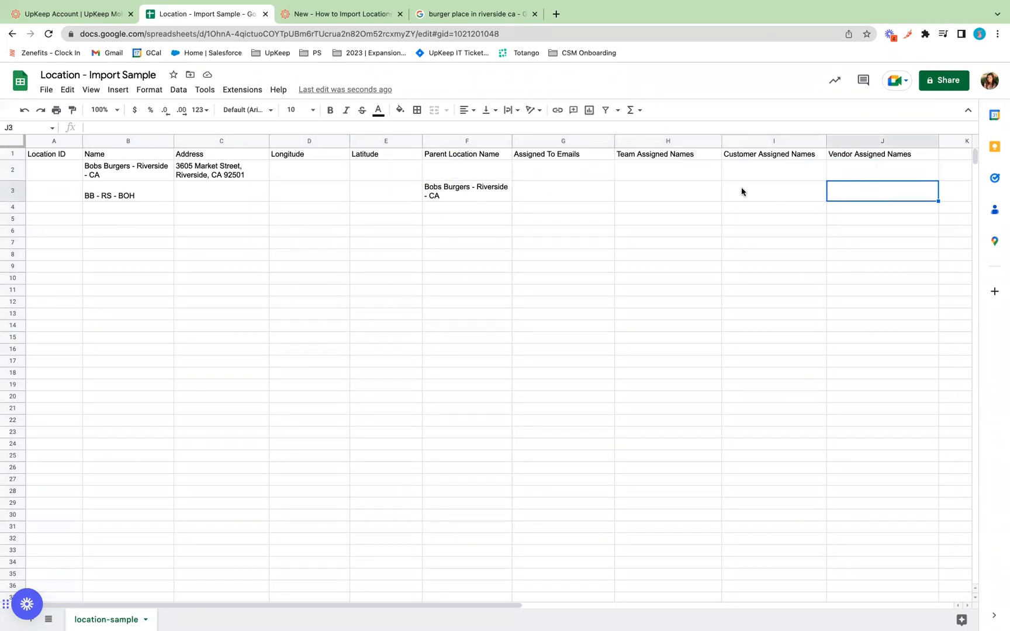
click(741, 192)
click(666, 192)
click(497, 196)
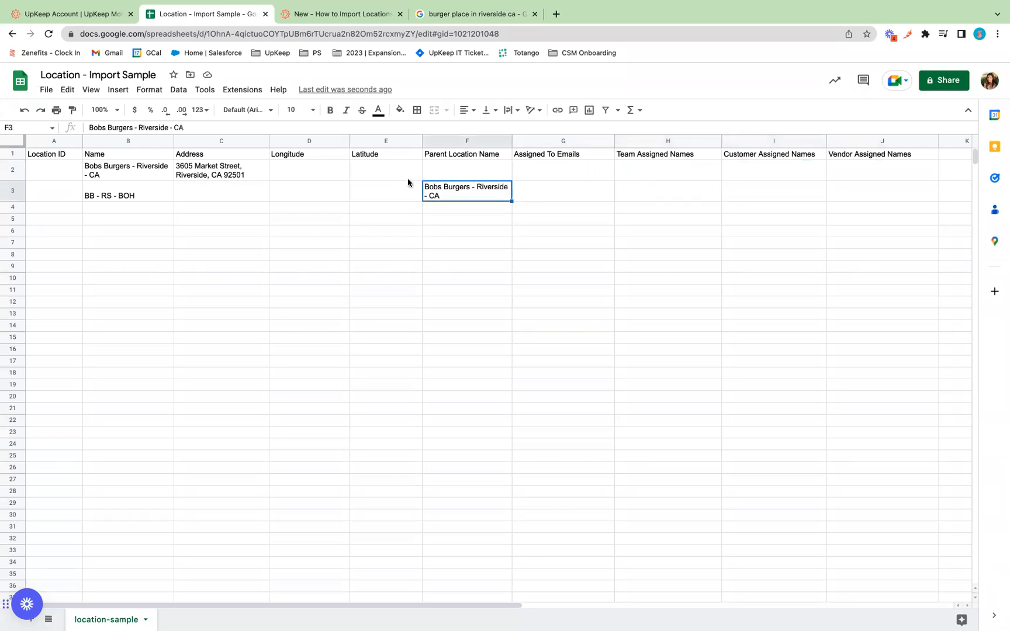
click(473, 143)
click(461, 195)
Compare the parent and sublocation names in B2 and B3, then return to UpKeep's Locations page.
click(112, 173)
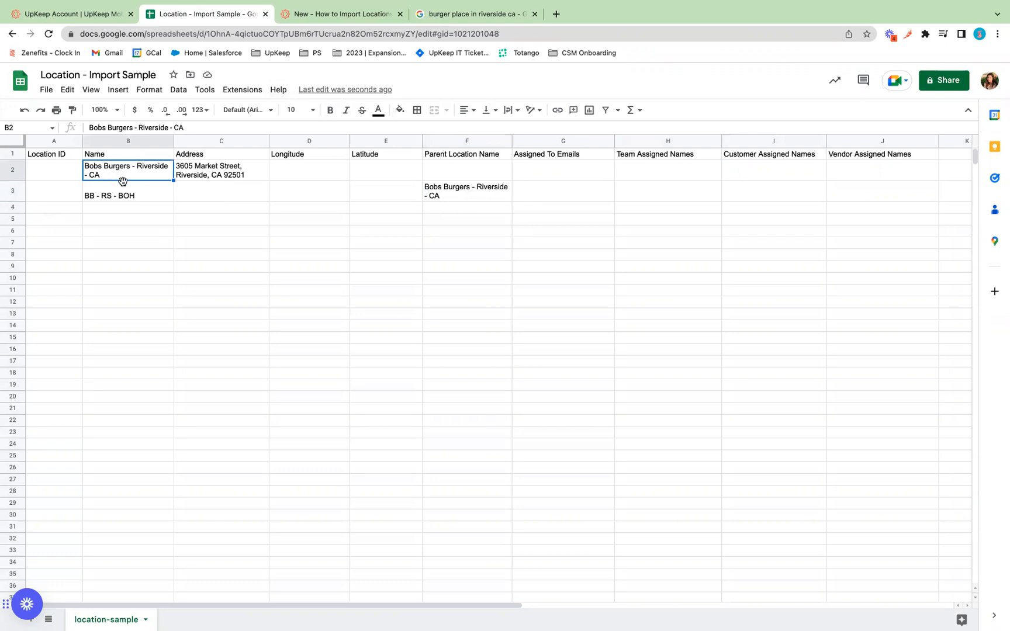
click(133, 196)
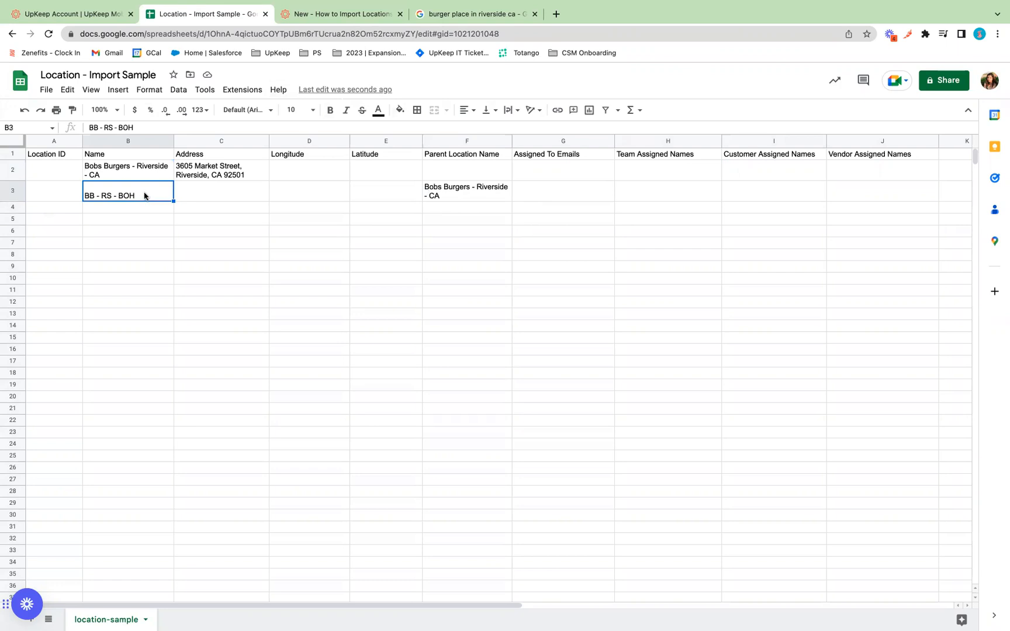
click(123, 176)
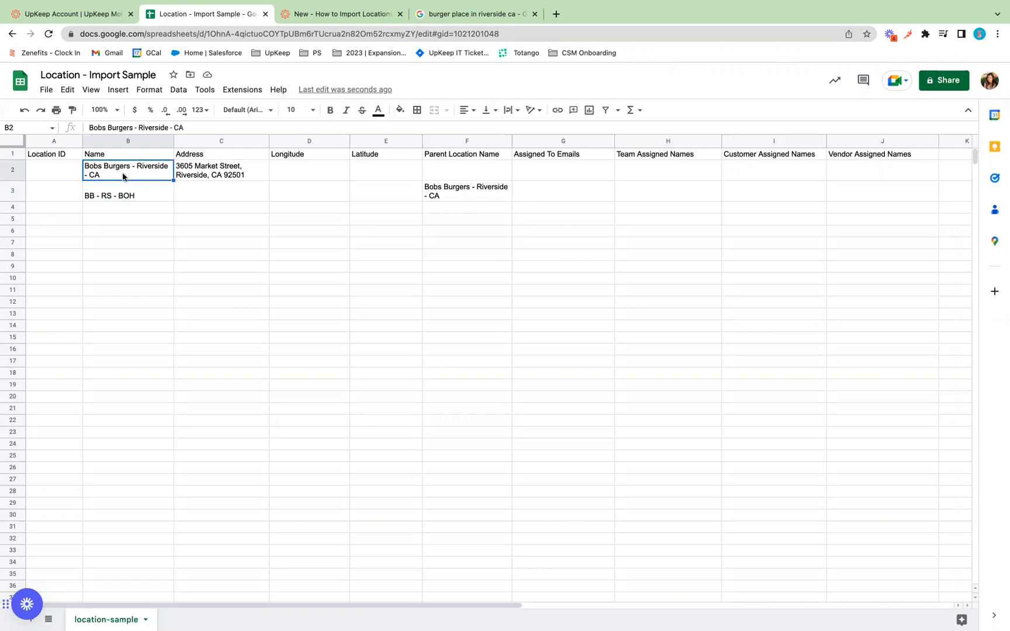
click(54, 16)
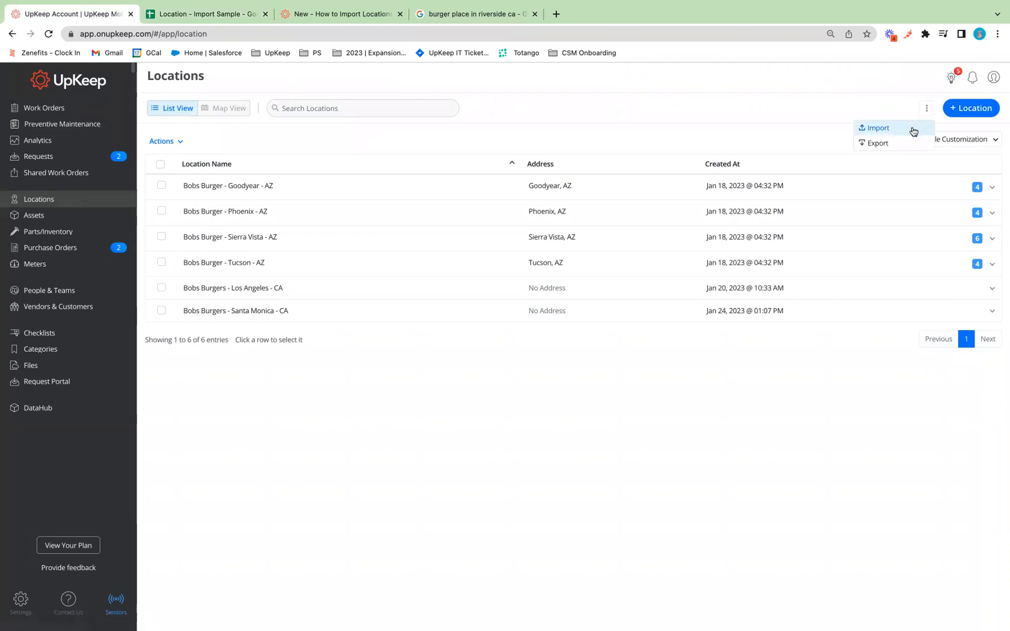
Choose Import from the Locations ⋮ menu and start the location import process.
click(911, 128)
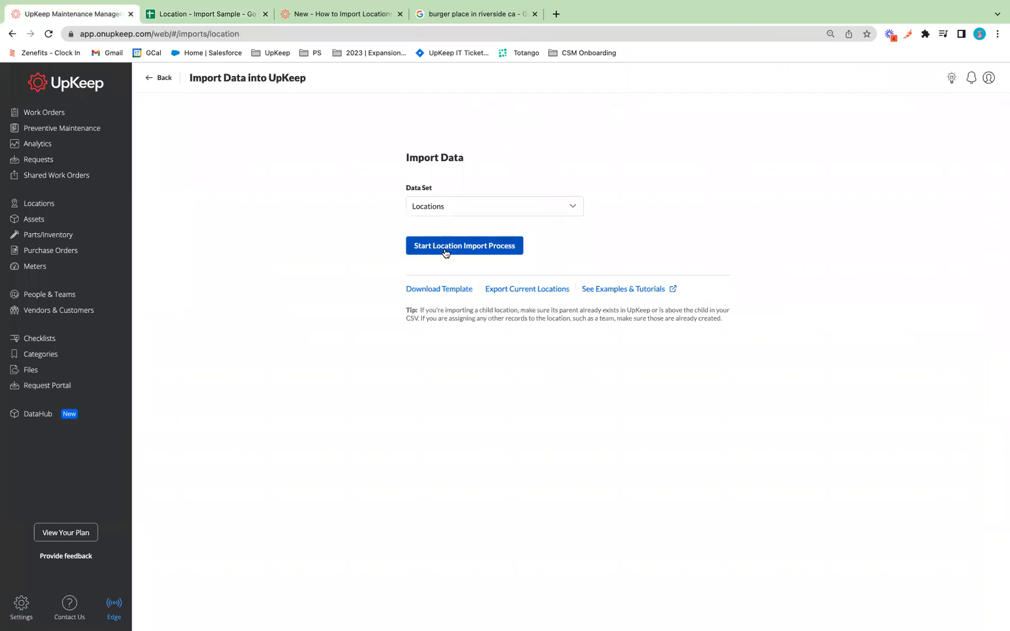
click(439, 257)
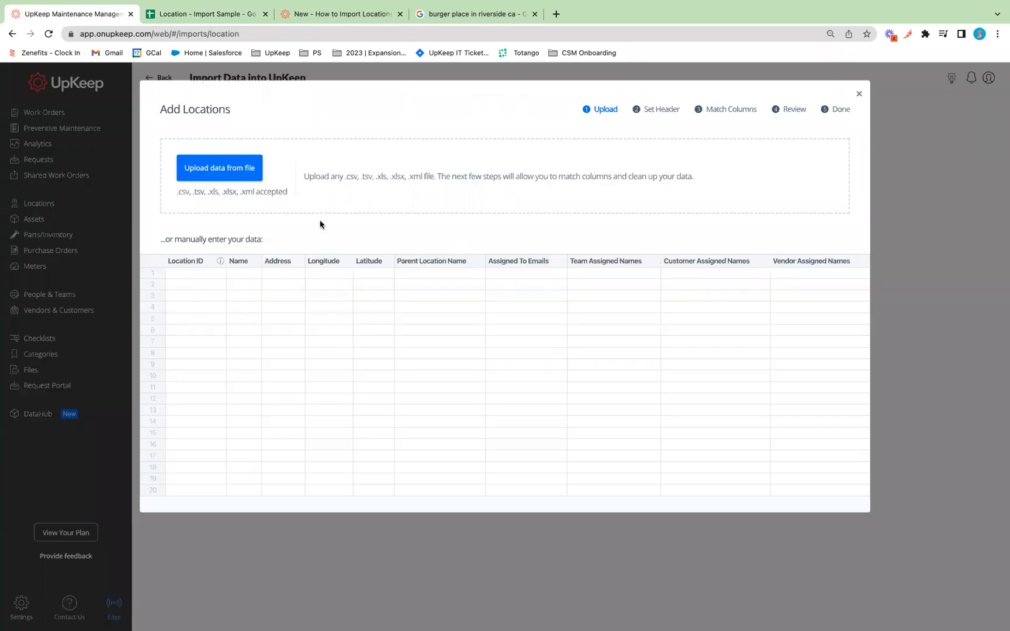
Upload 'Location - Import Sample - location-sample.csv' from Downloads into the location import.
click(223, 170)
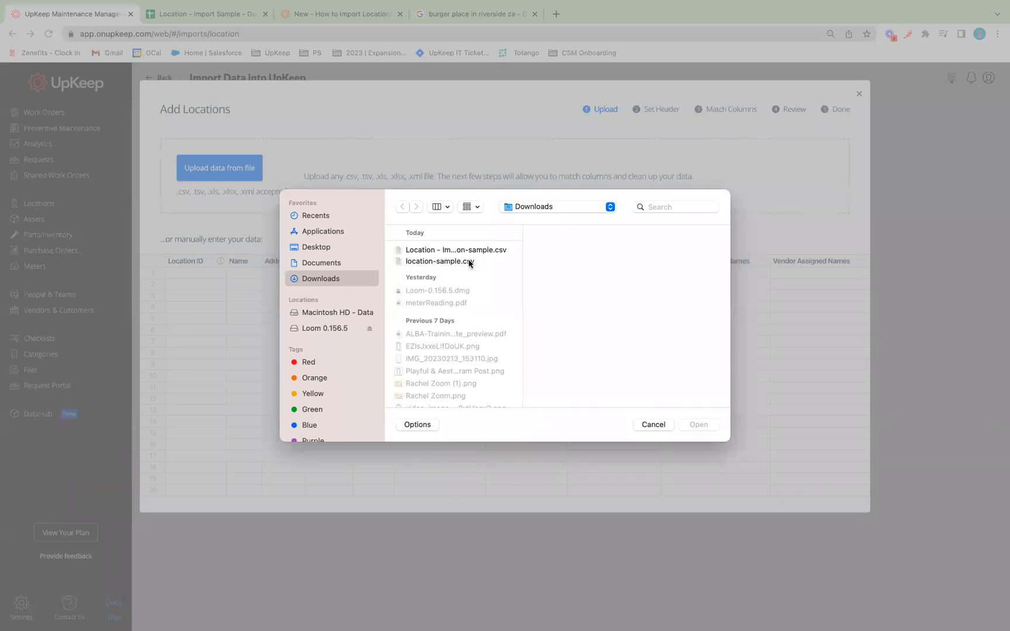
click(468, 261)
click(697, 421)
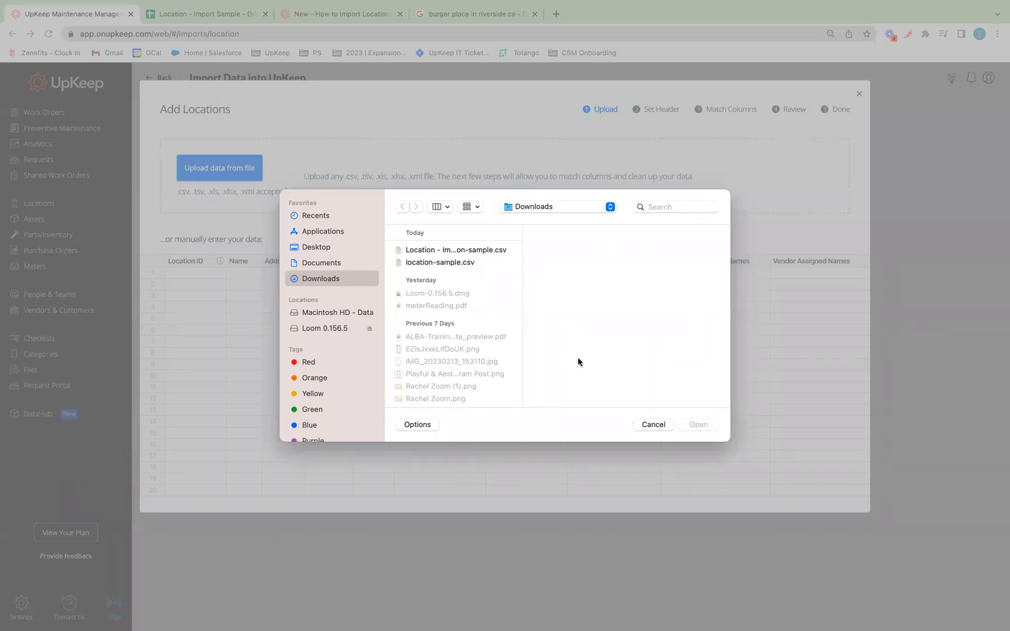
click(420, 249)
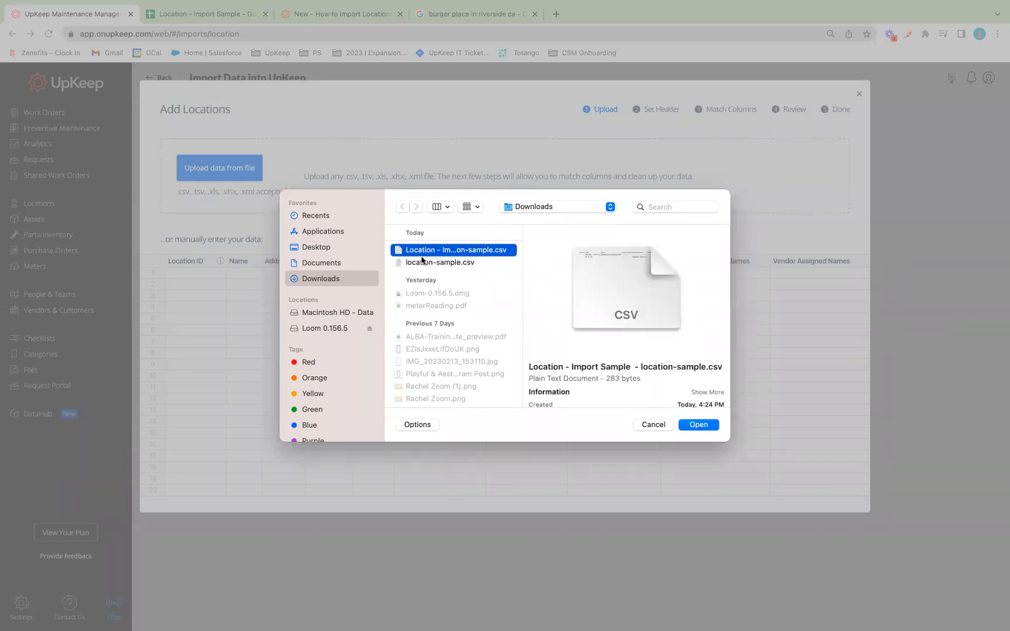
click(421, 262)
click(426, 250)
click(700, 425)
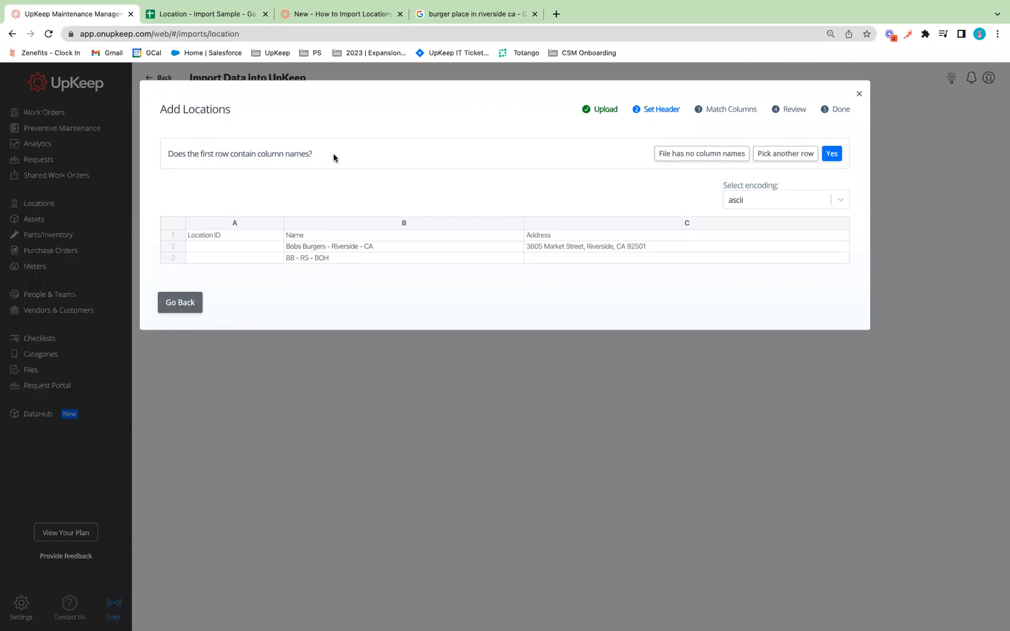
Accept the header row, verify neither Riverside row has problems, and submit with Finish.
click(832, 155)
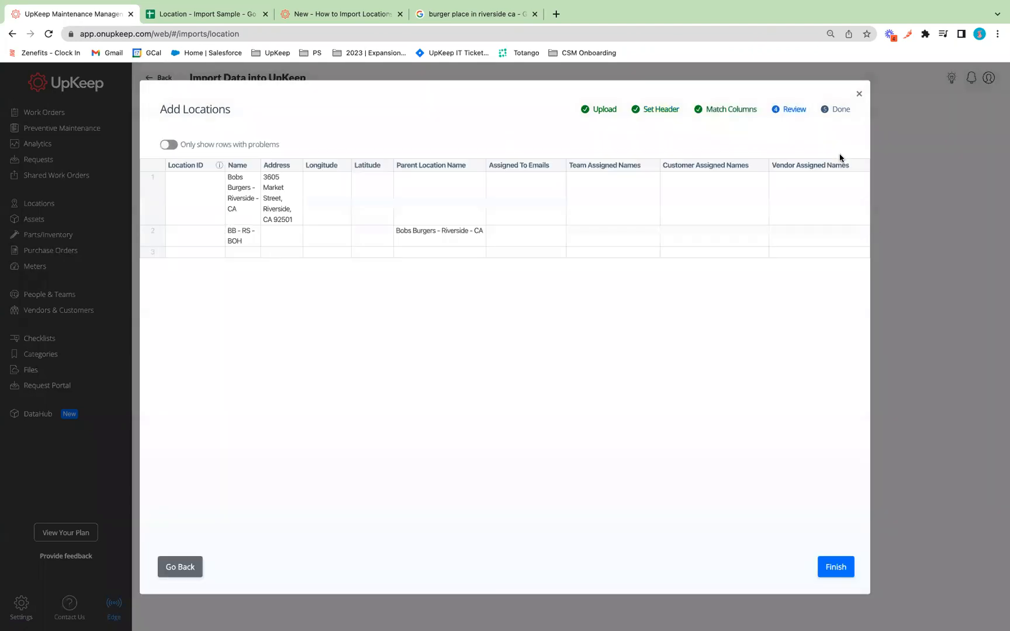
drag(280, 144, 181, 144)
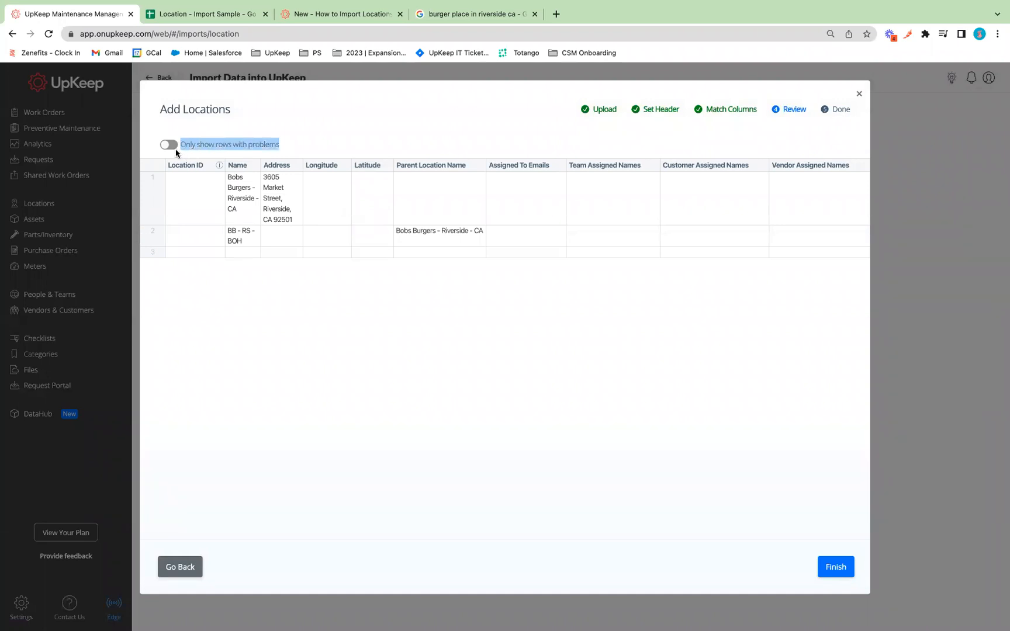
click(169, 145)
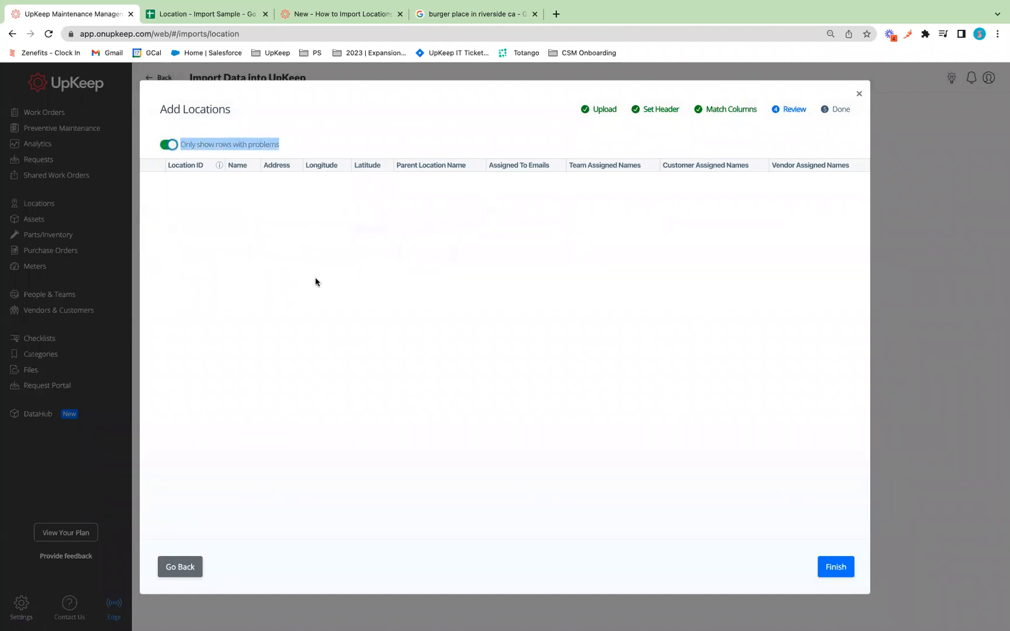
click(167, 145)
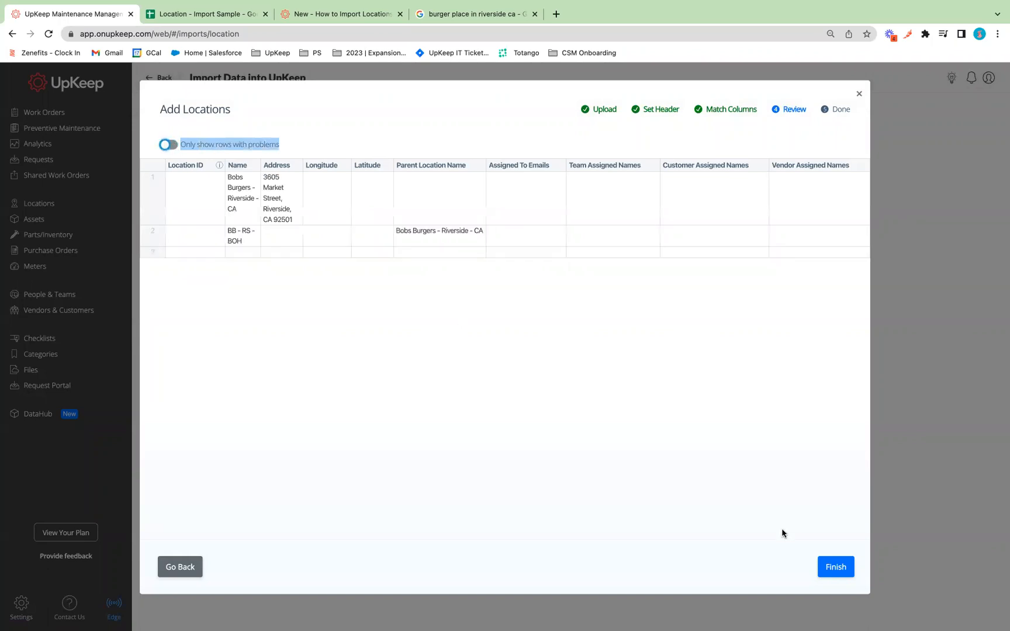
click(237, 240)
click(240, 207)
click(284, 211)
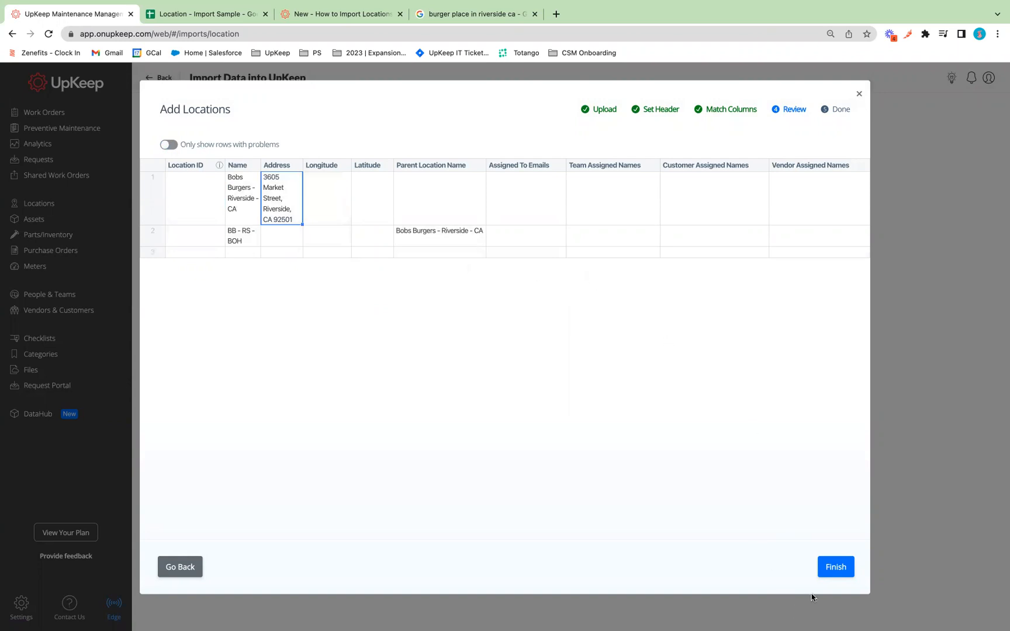
click(832, 572)
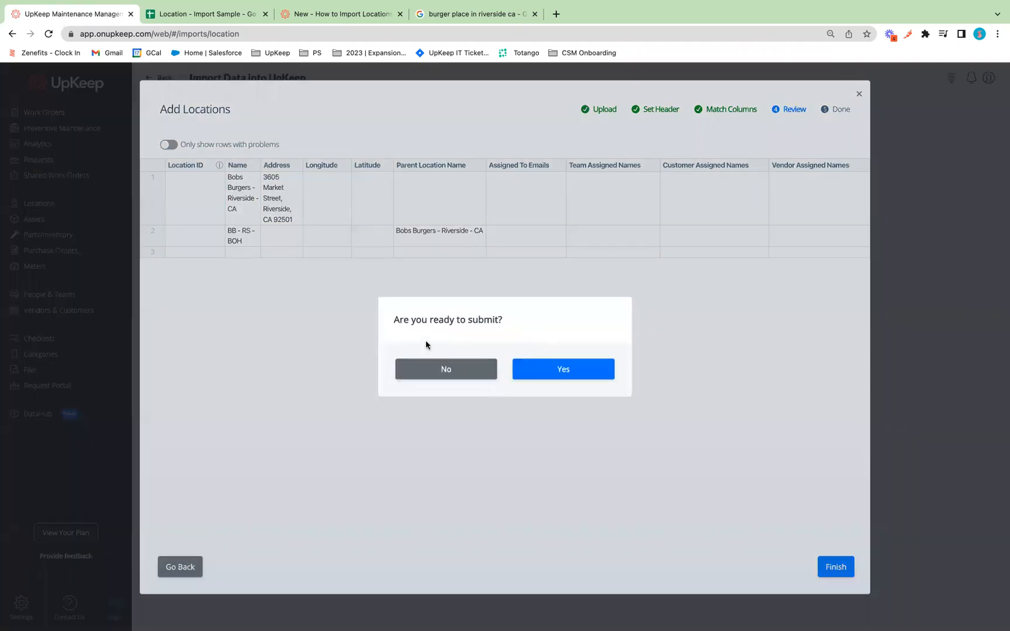
Confirm the submission and view Bobs Burgers - Riverside - CA in the Locations list.
click(584, 371)
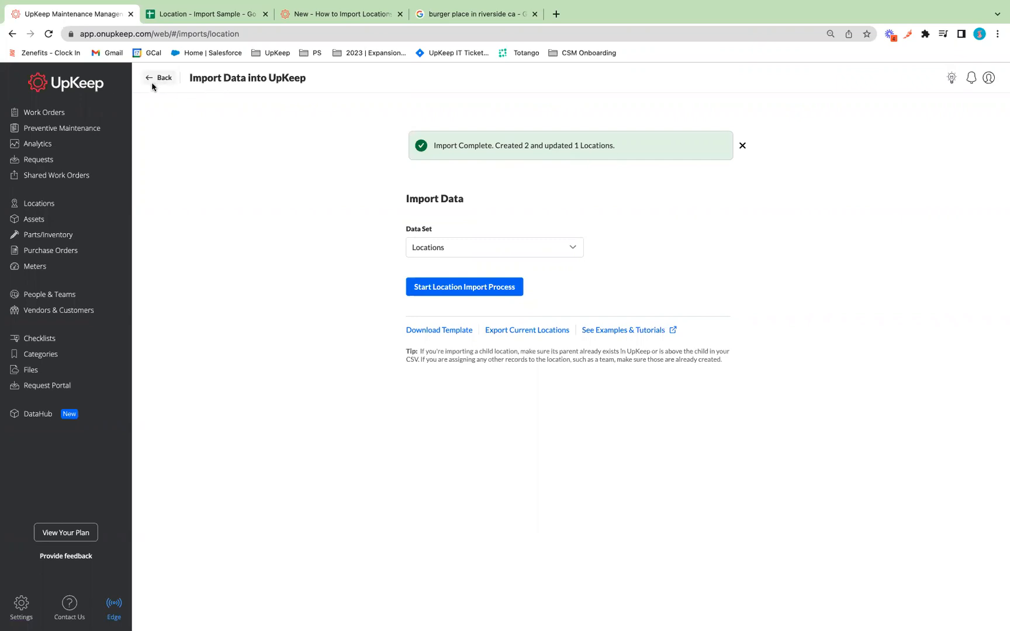
click(41, 209)
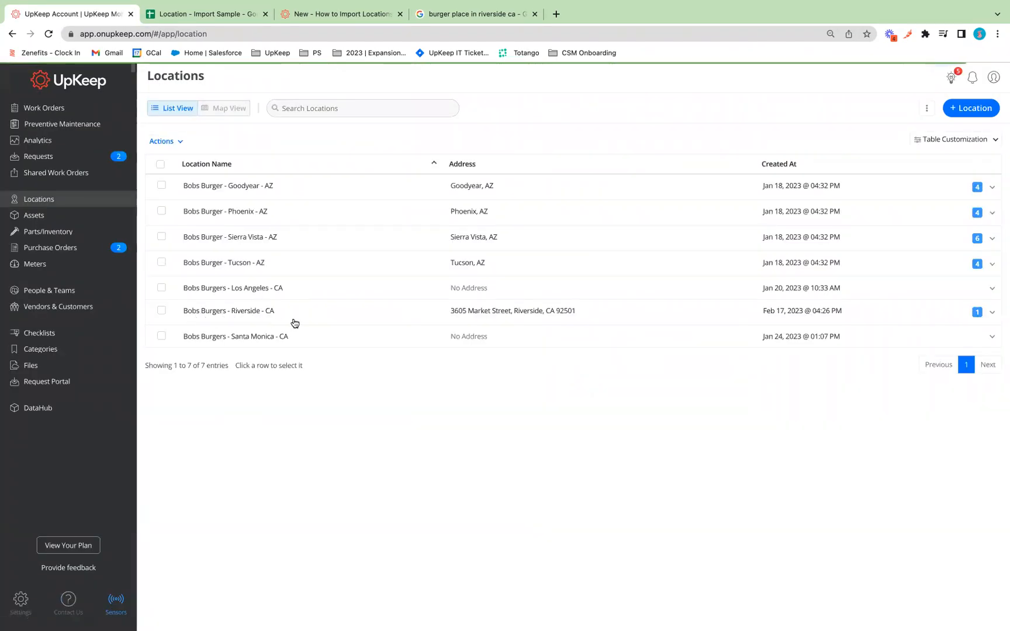
Confirm BB - RS - BOH nests under Bobs Burgers - Riverside - CA, then view the How to Import Locations article.
click(991, 313)
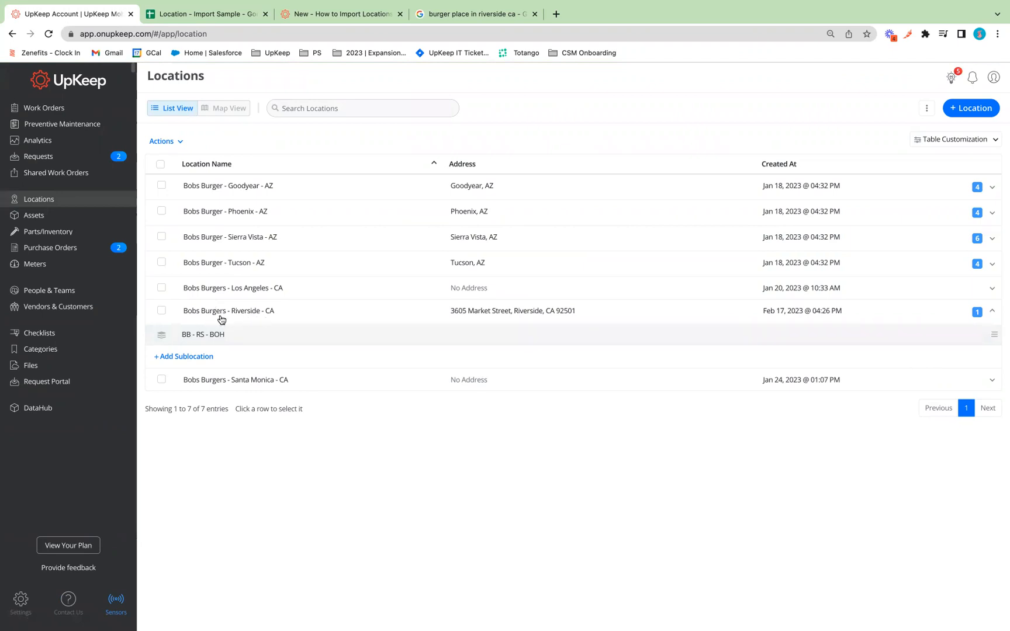
click(992, 311)
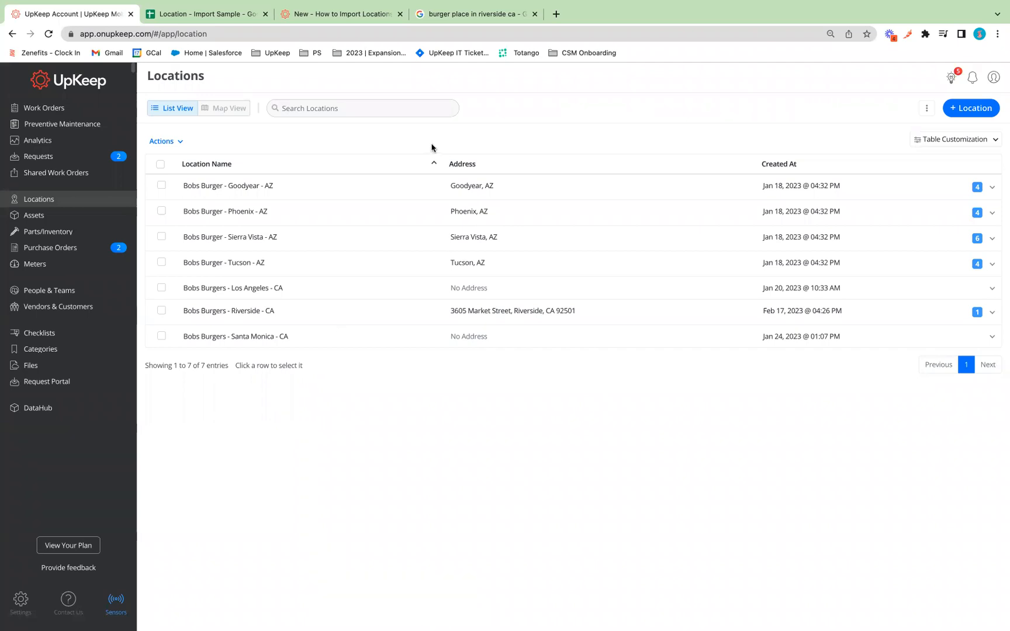
click(314, 18)
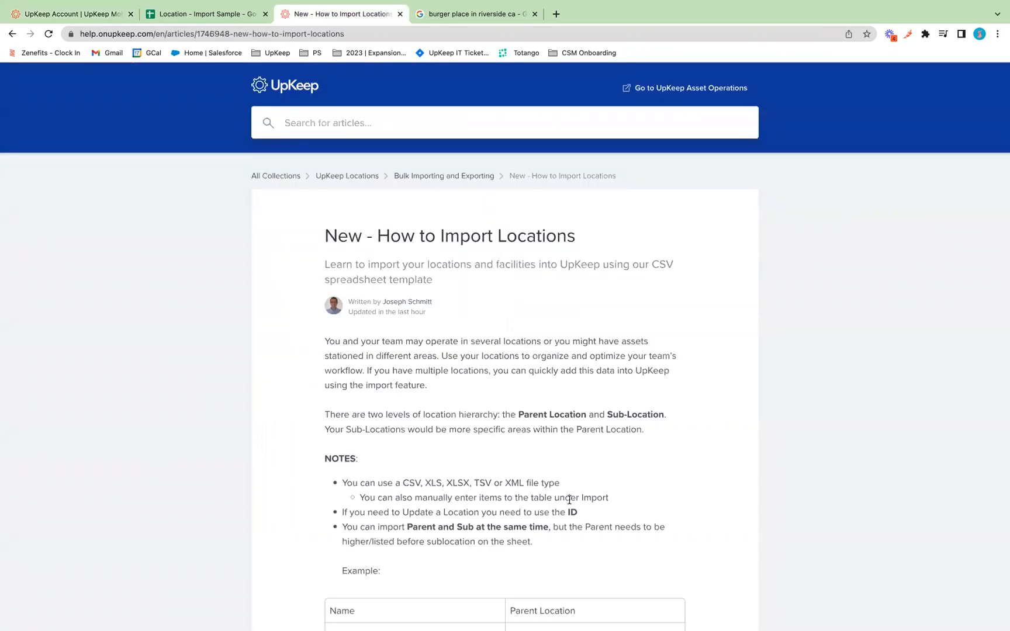
scroll(569, 500, down, 10)
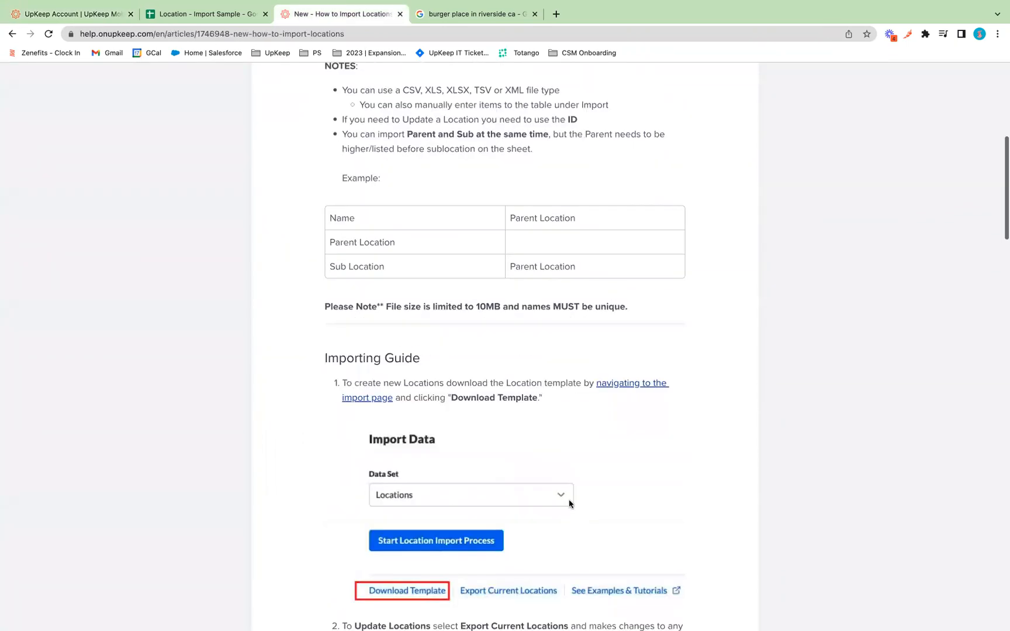
scroll(569, 500, down, 8)
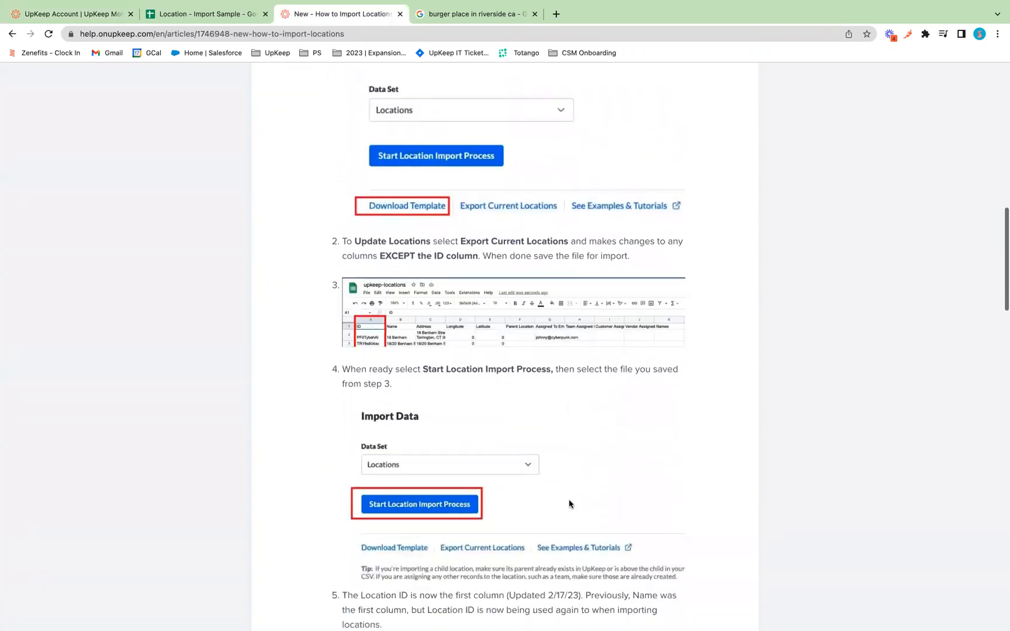
scroll(569, 499, down, 13)
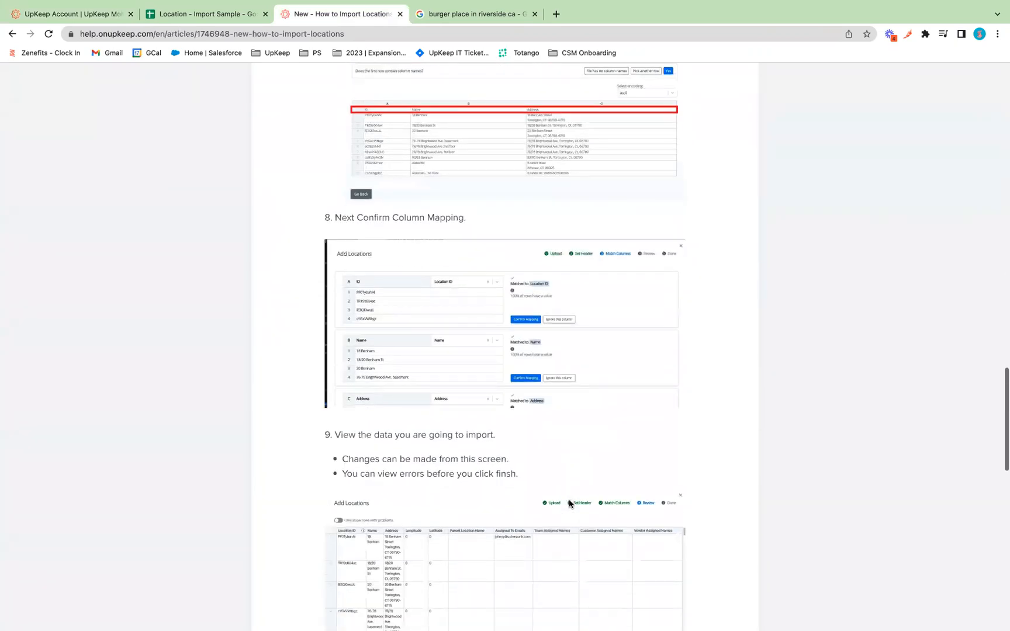
scroll(568, 501, down, 9)
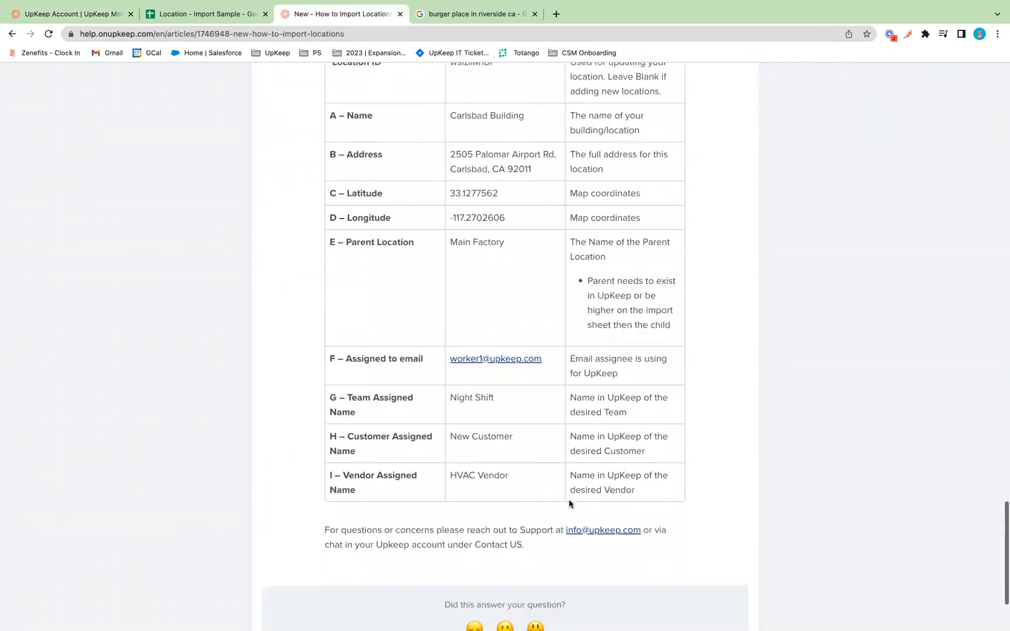
scroll(568, 500, up, 1)
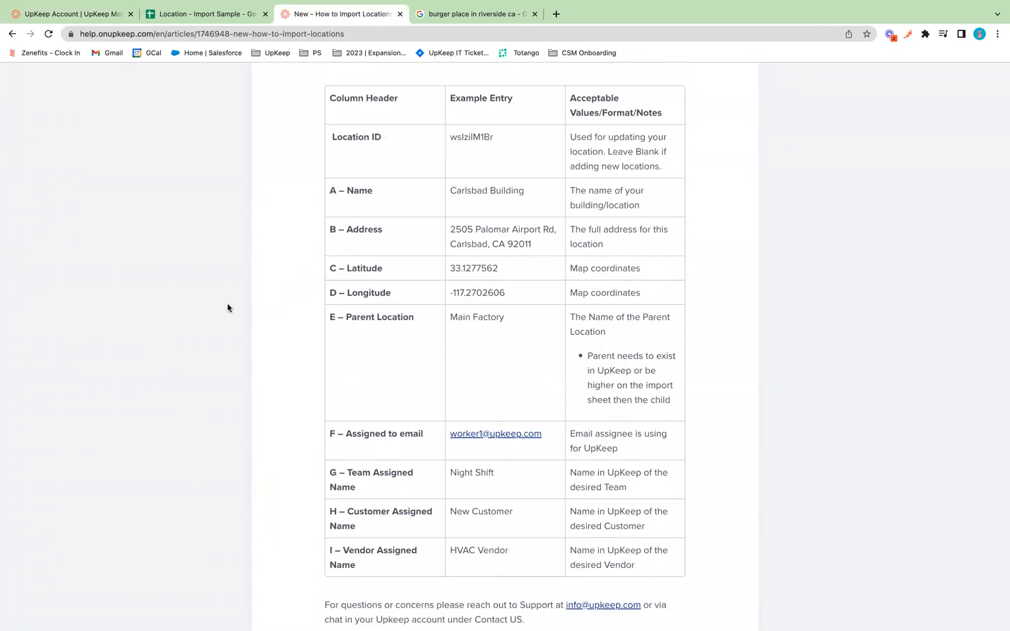